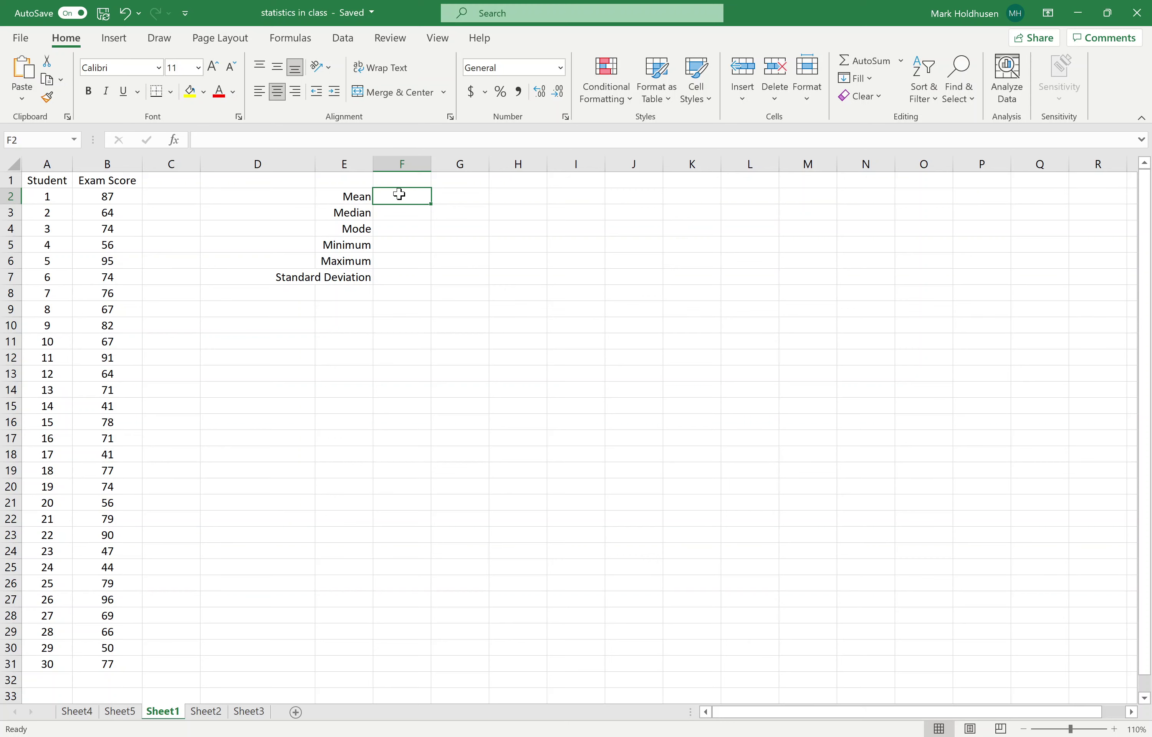
Calculate the mean of the exam scores in F2 with the formula =average(B2:B31)
double_click(399, 194)
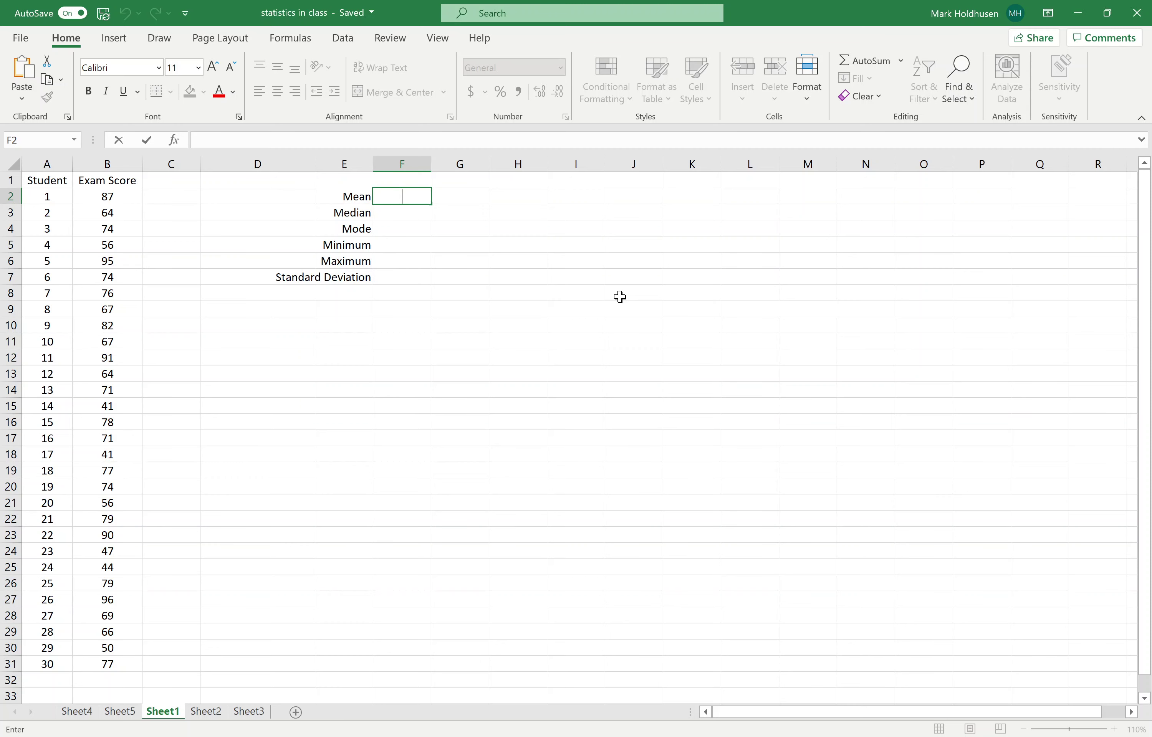
text(=averga)
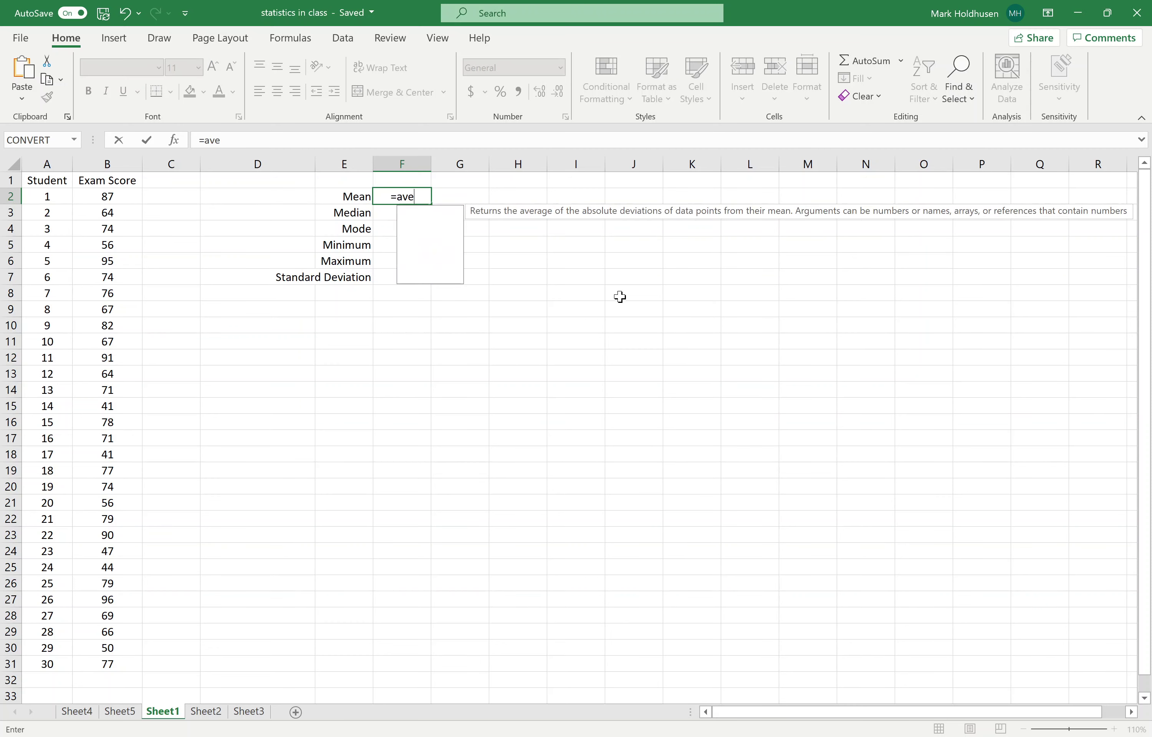
key(BackSpace)
key(BackSpace)
text(age()
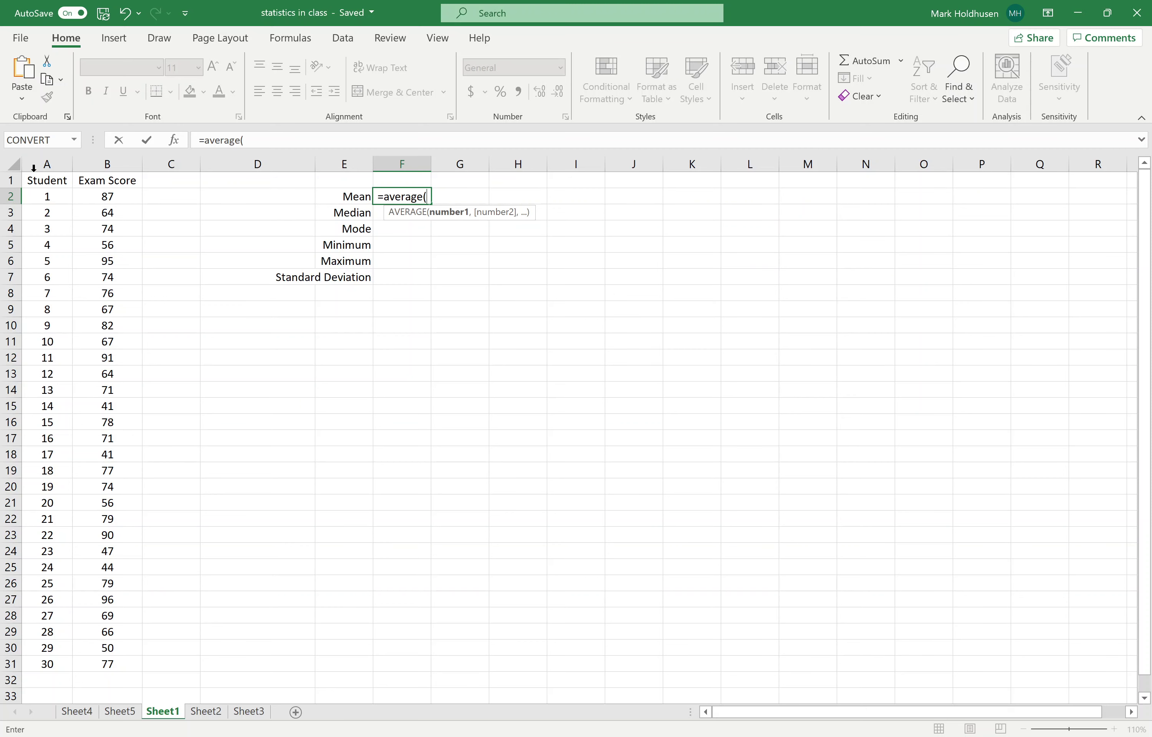
drag(121, 199, 125, 661)
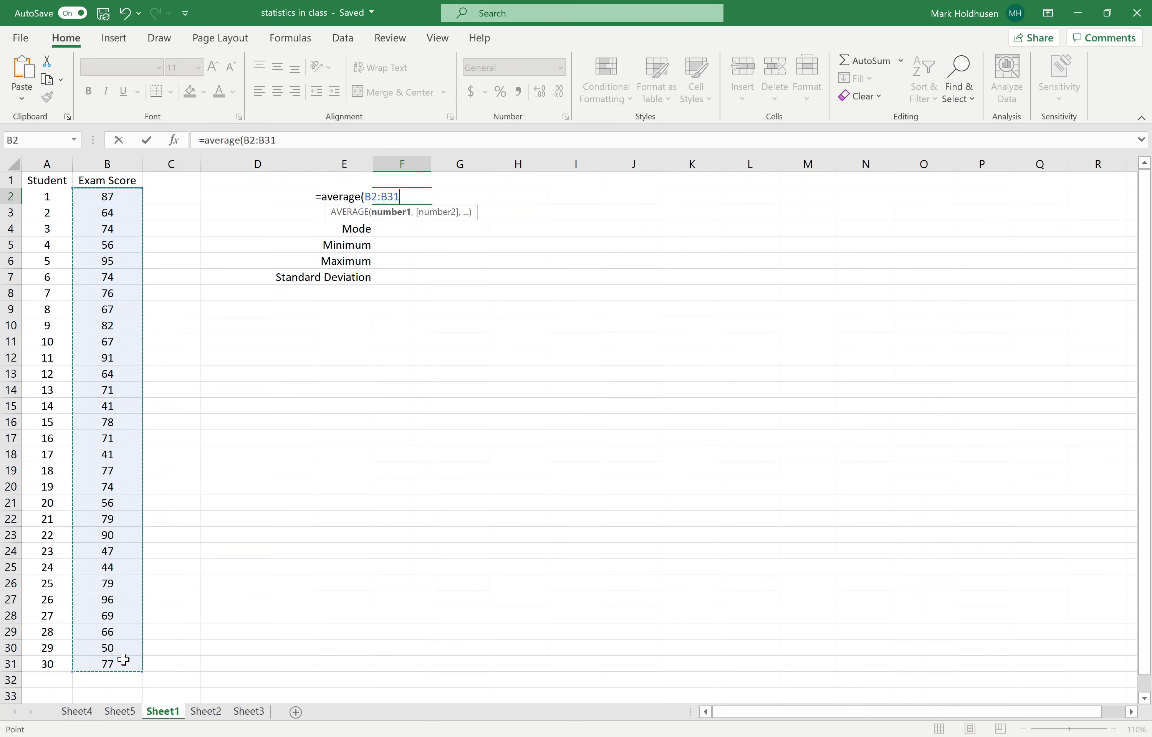
text())
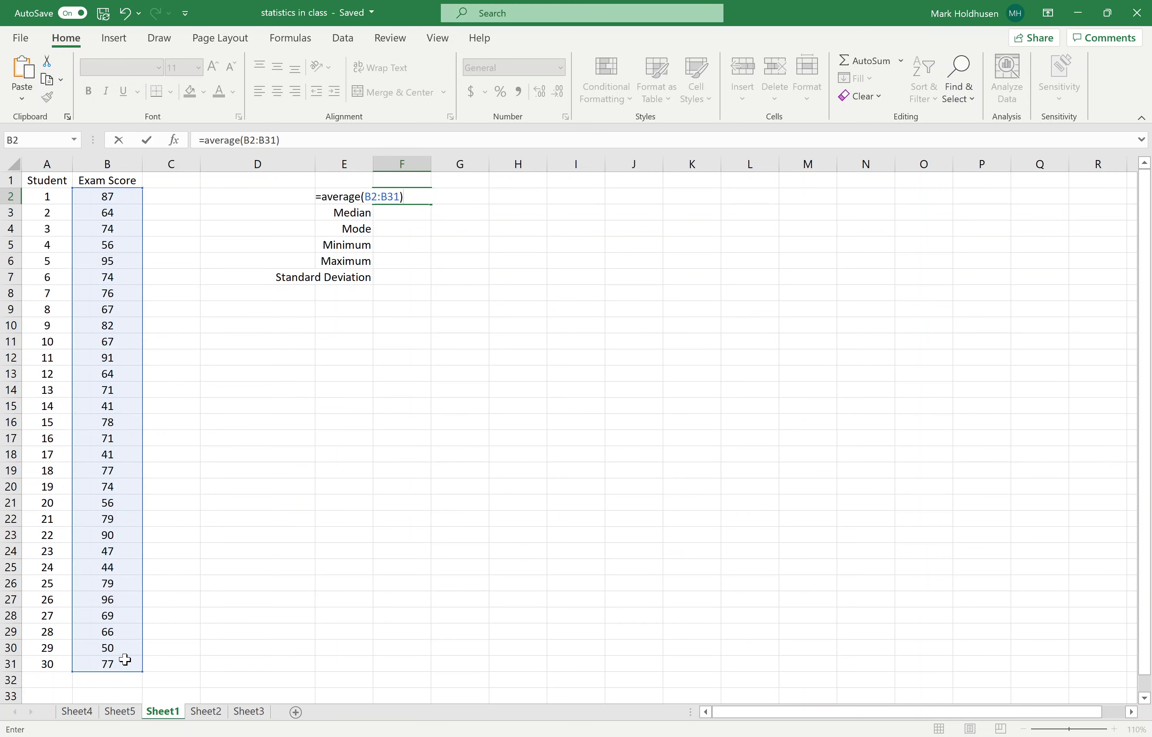
key(Return)
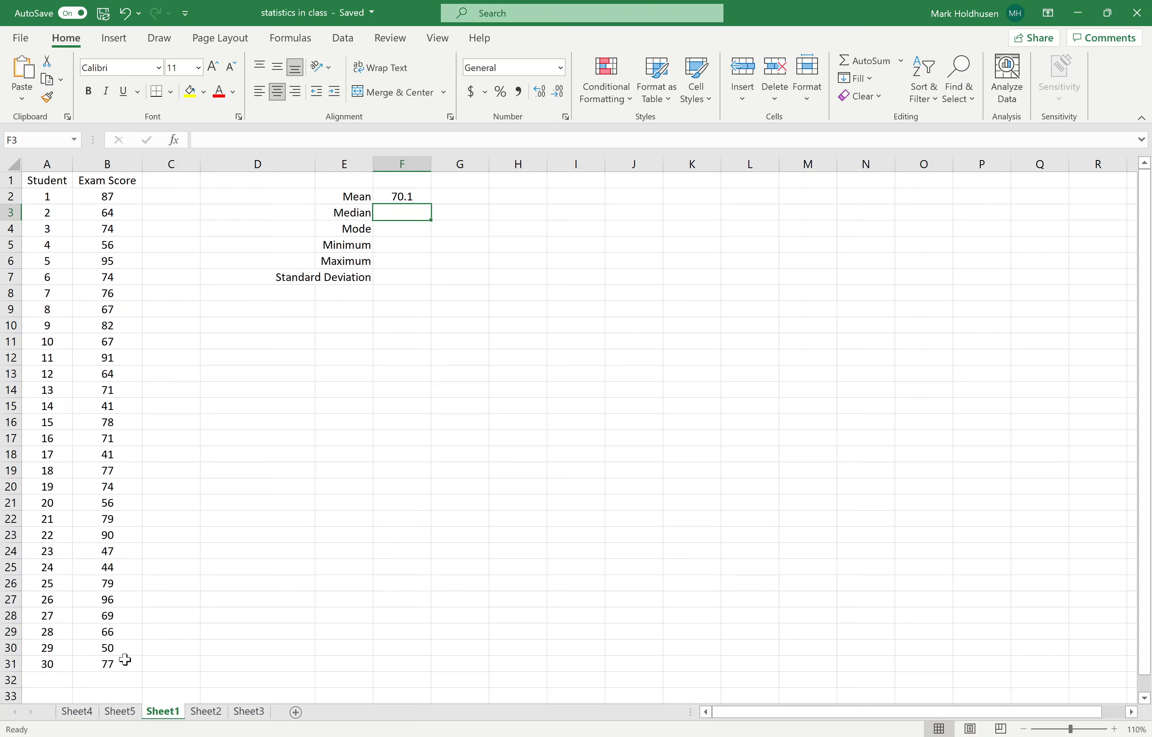
Calculate the median of the exam scores in F3 with the formula =median(B2:B31)
text(=median()
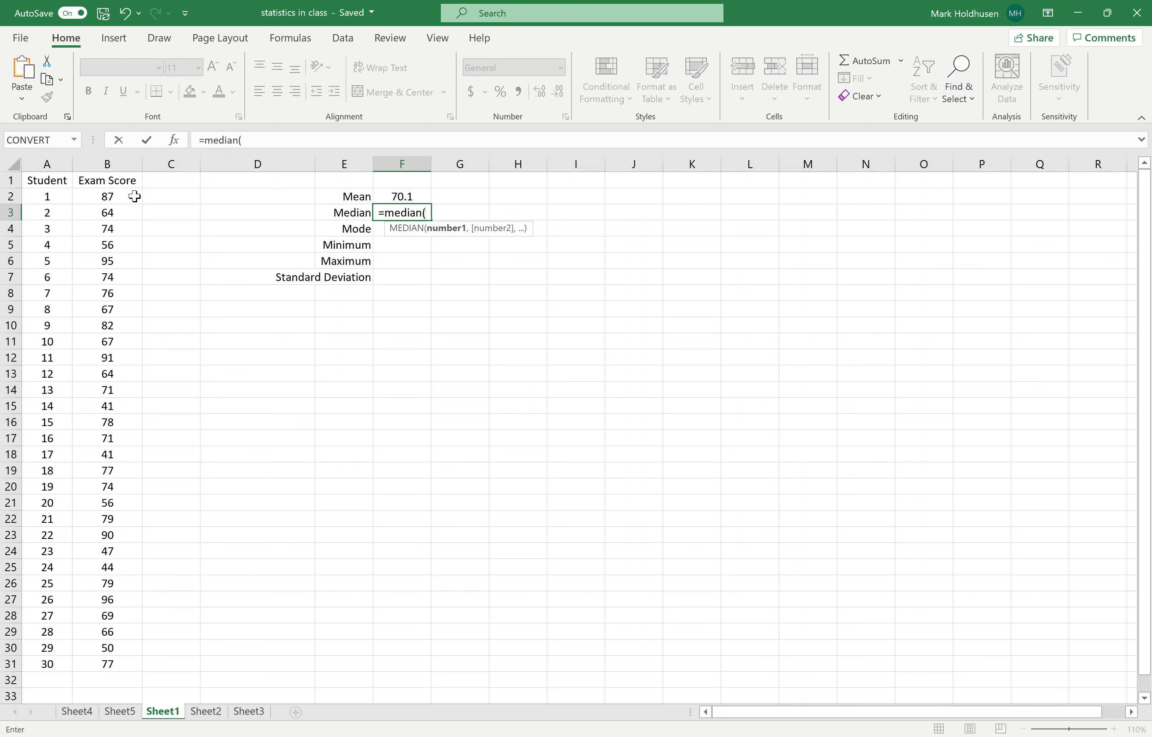
drag(135, 196, 108, 666)
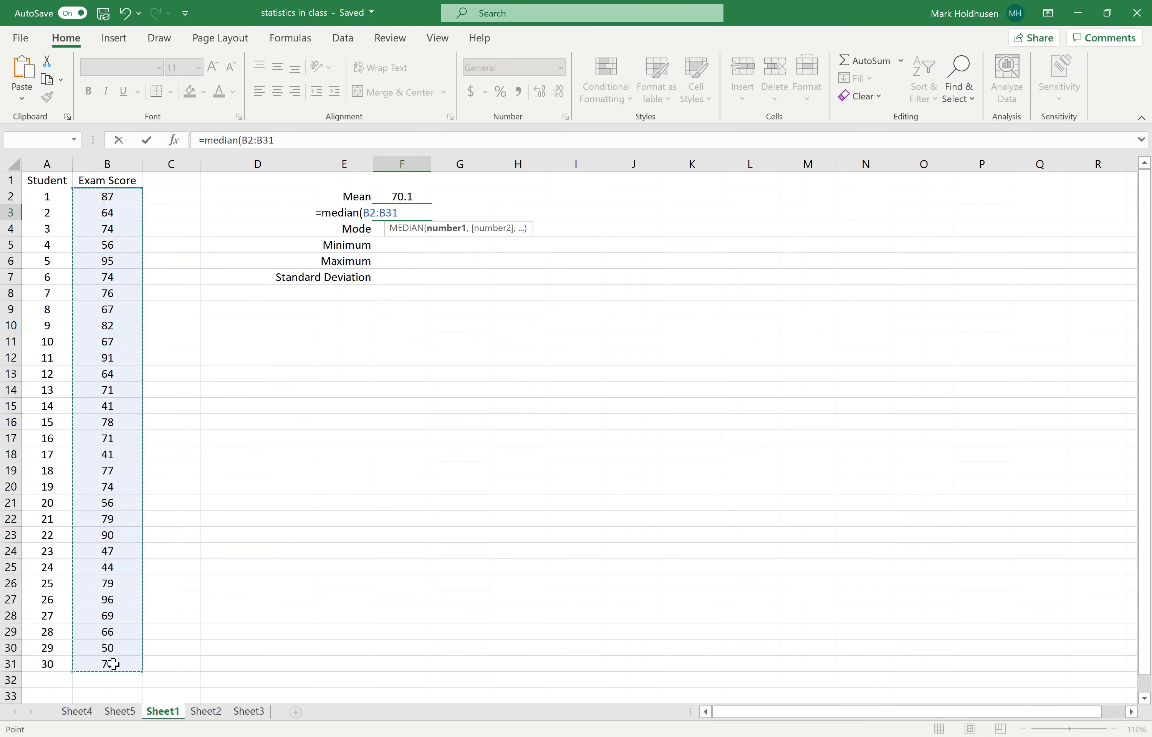
text())
key(Return)
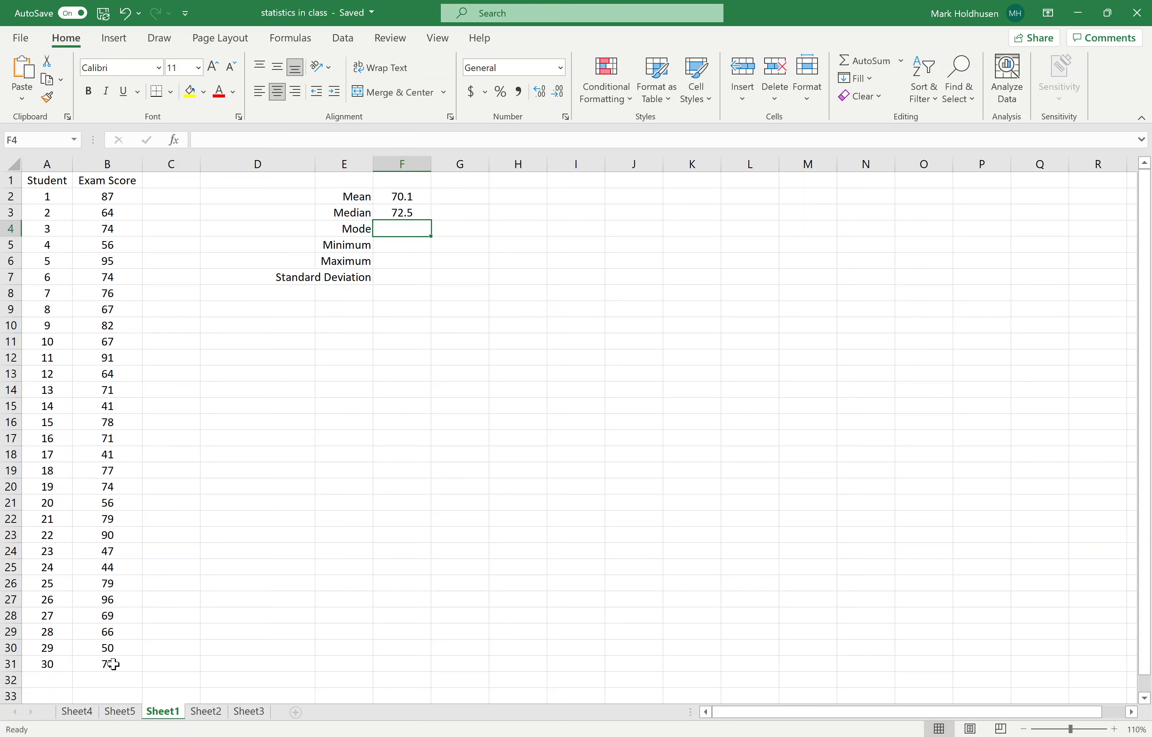
Try an exam score of 0 for student 30 in B31, undoing and reapplying it to compare mean and median
click(113, 665)
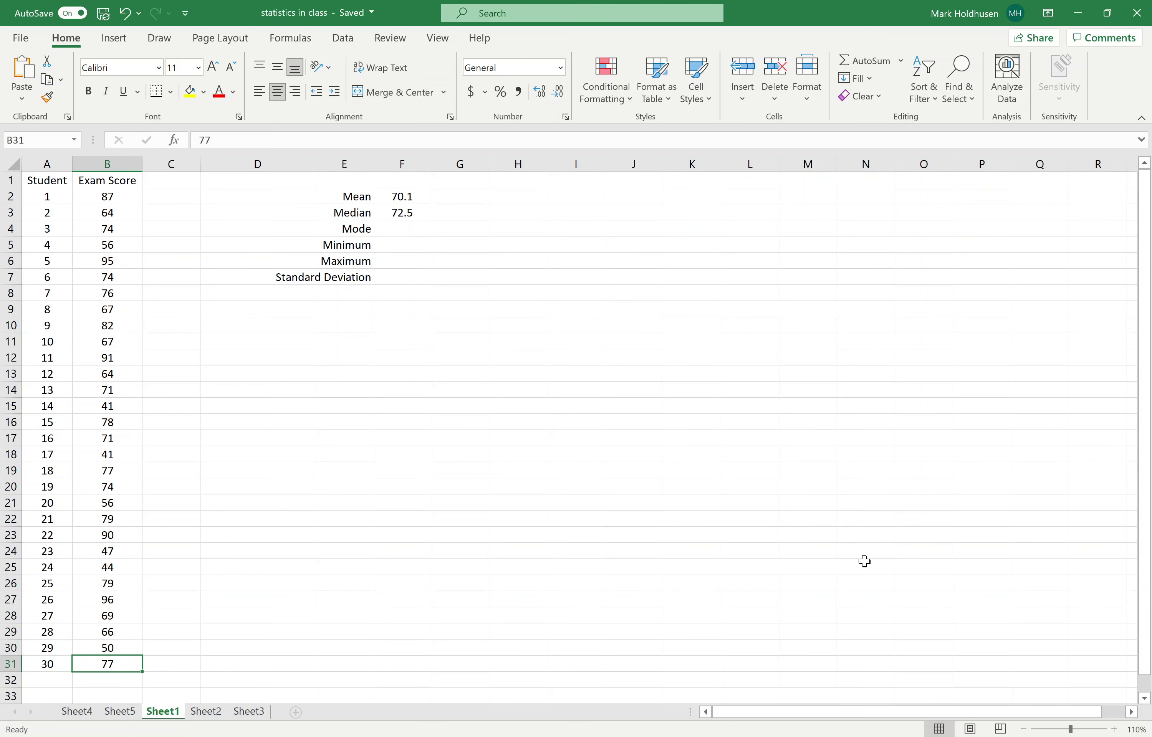
text(0)
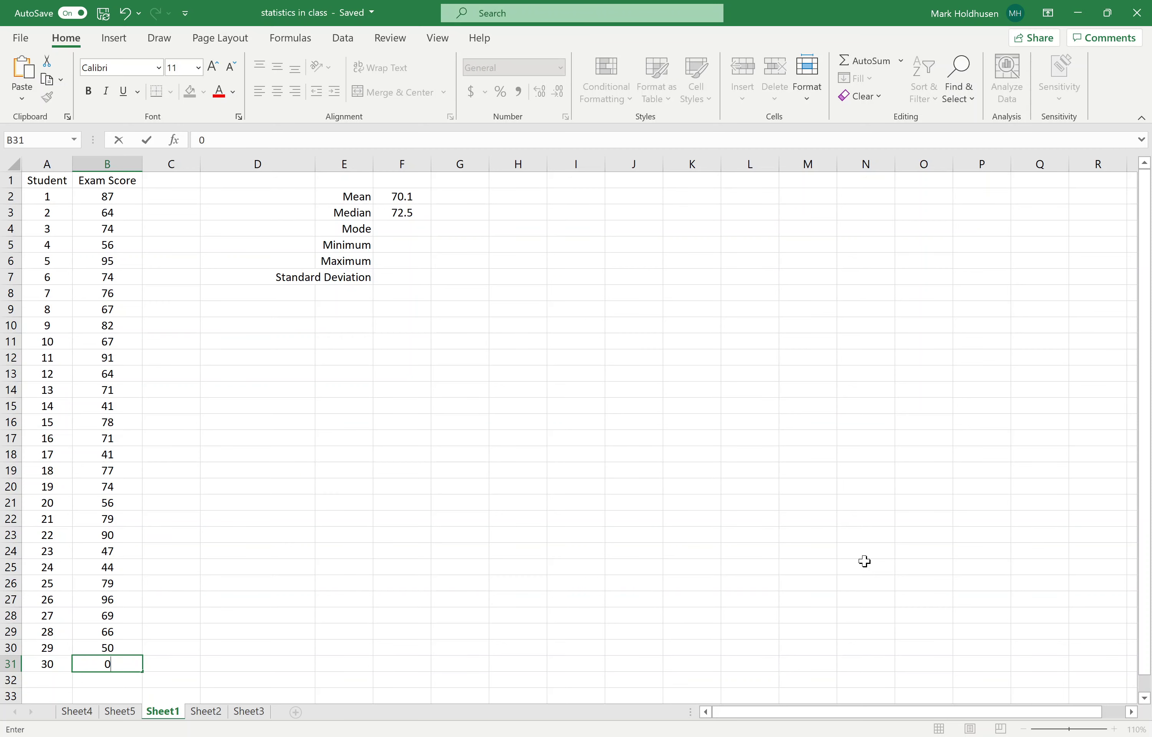
key(Return)
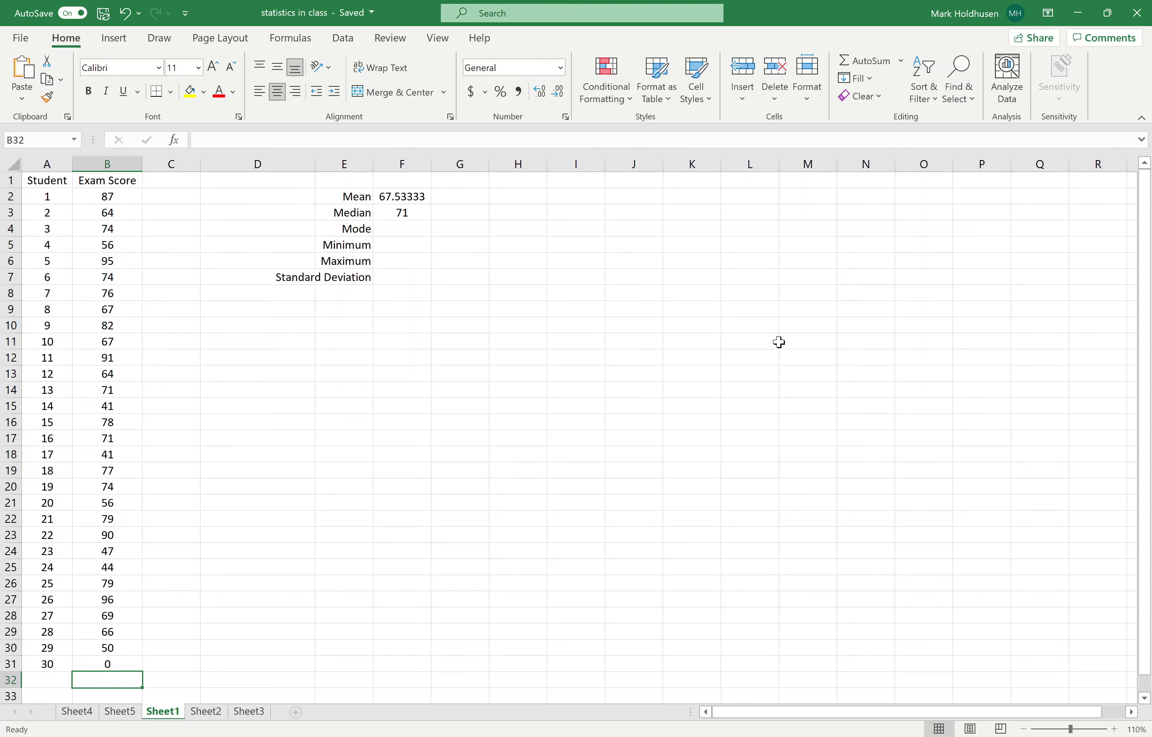
click(129, 12)
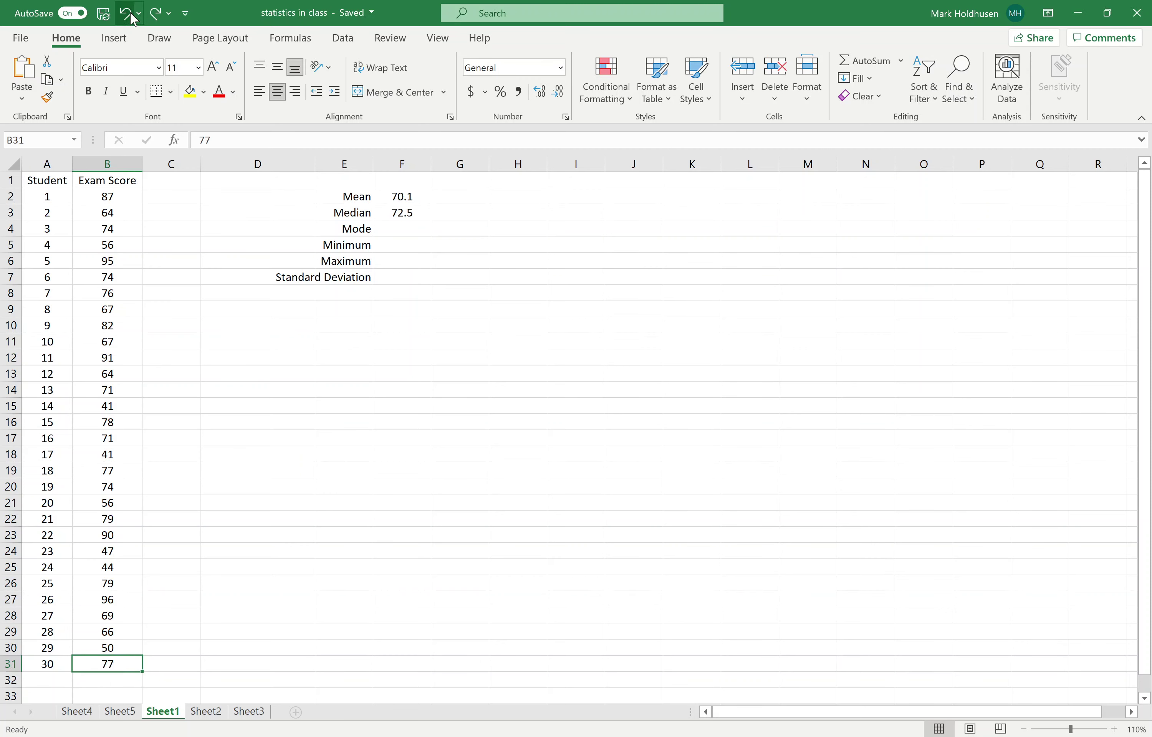
click(156, 14)
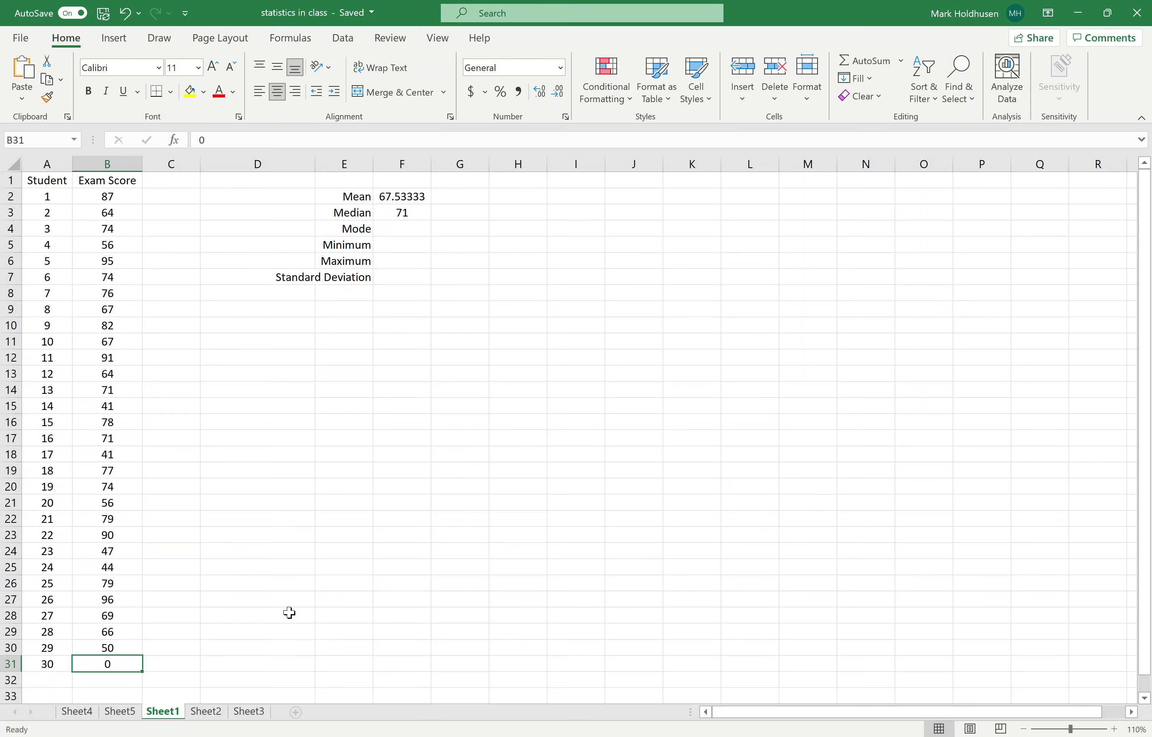
Try an outlier score of 10000 in B31, and undo both test changes to student 30's score
text(10000)
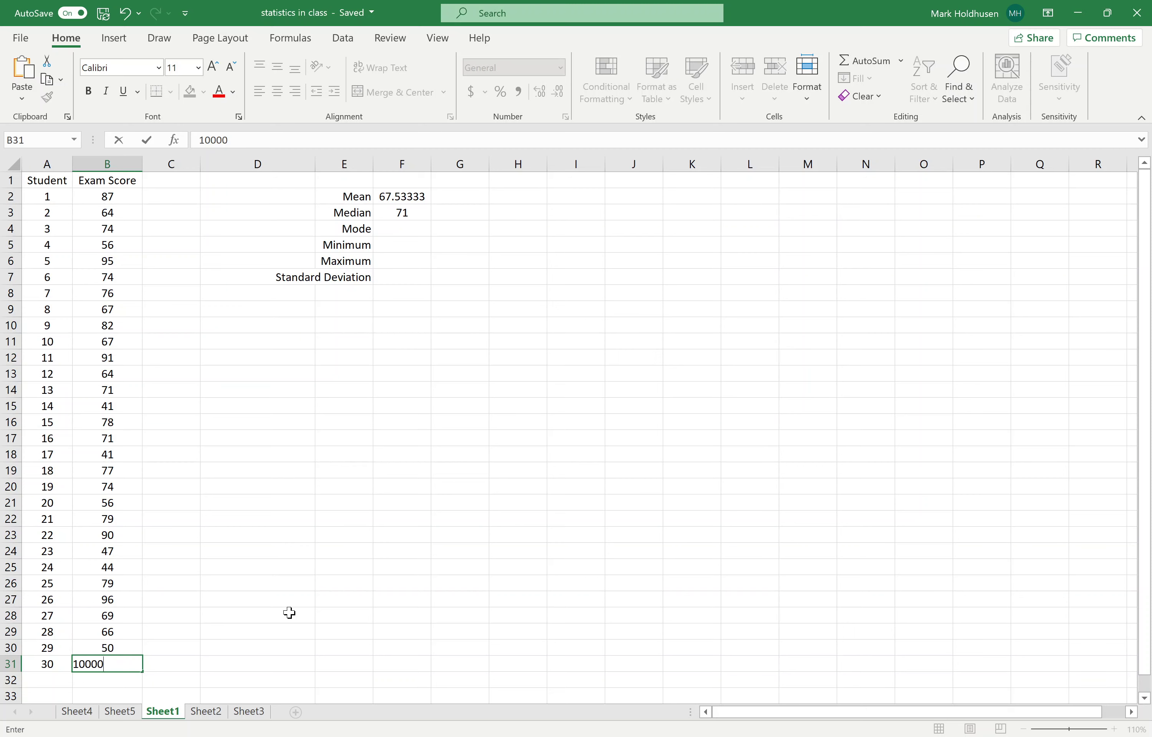
key(Return)
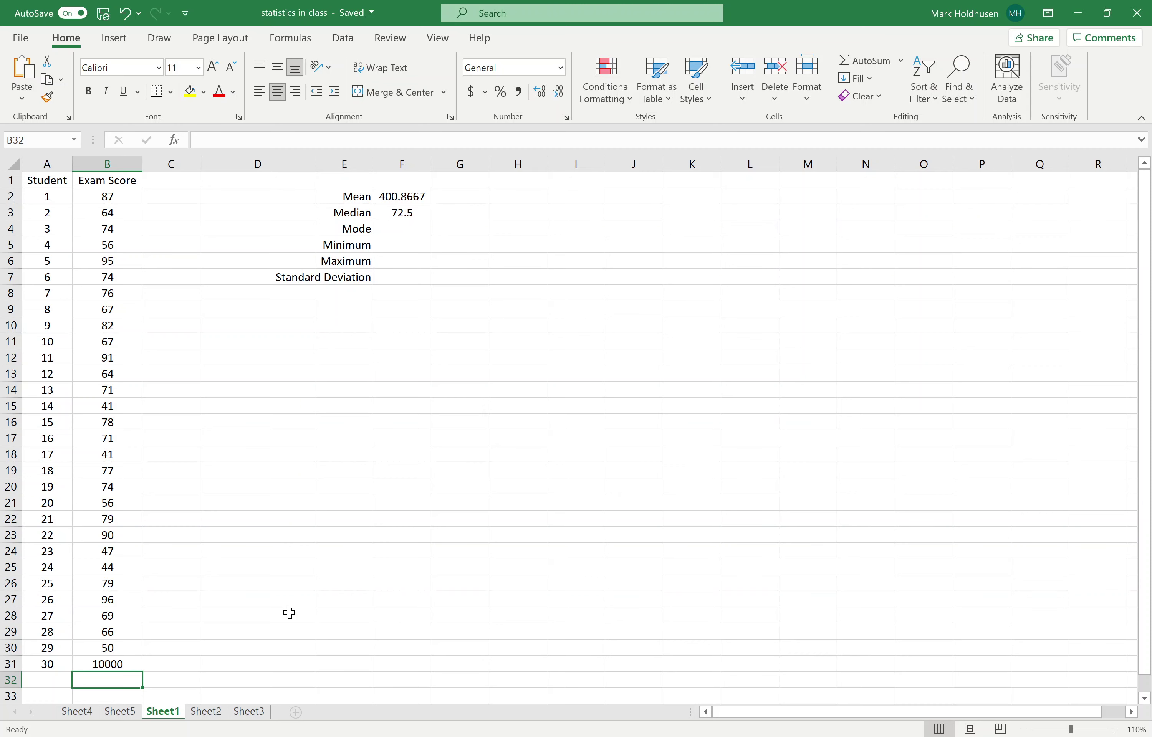
click(126, 16)
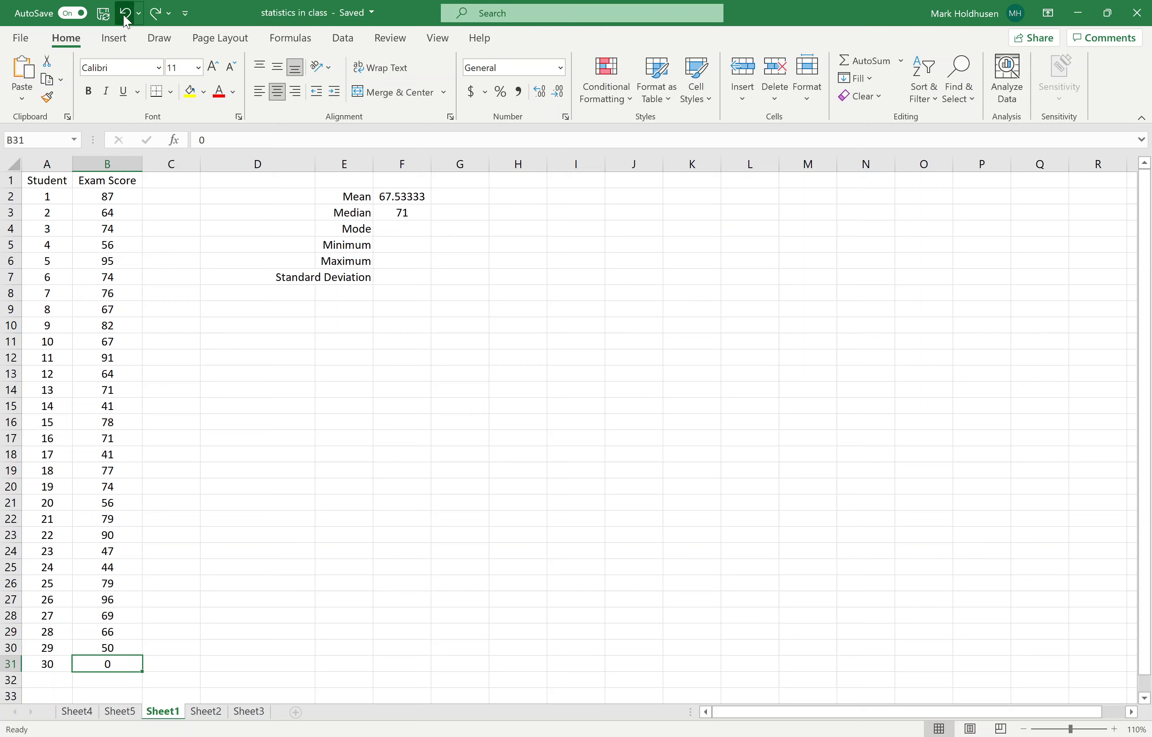
click(126, 15)
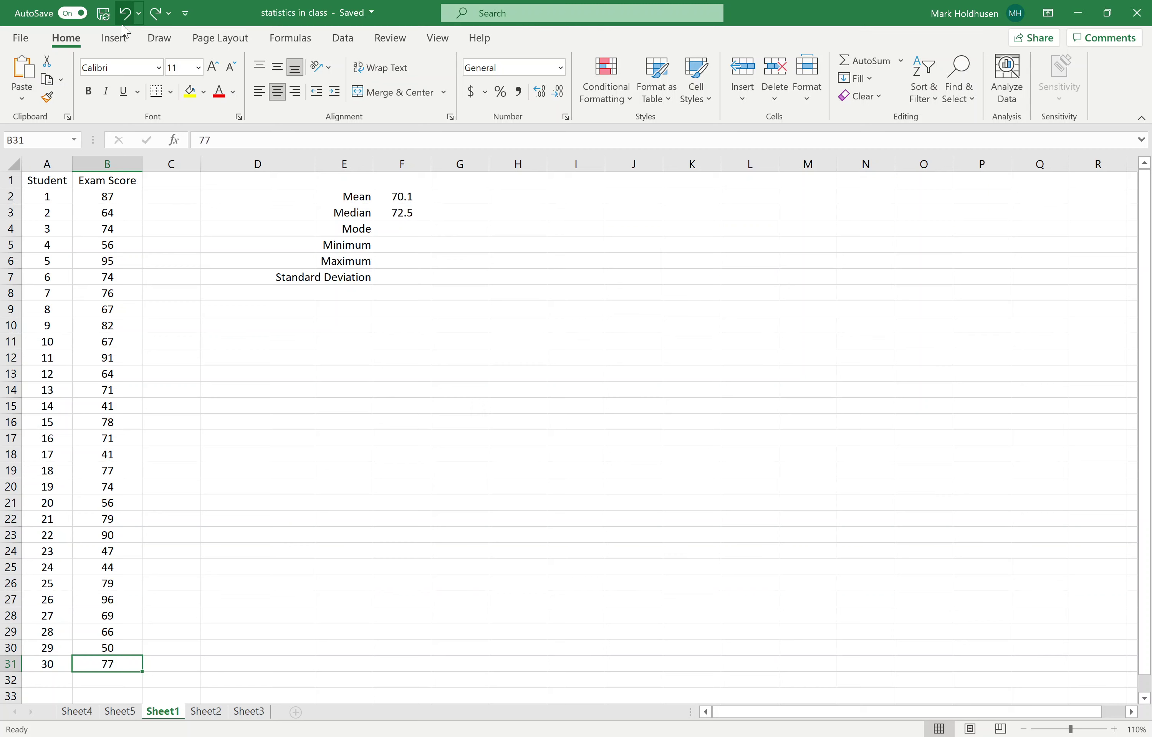
Calculate the mode of the exam scores in F4 with =mode(B2:B31) and check its occurrences in the score column
click(401, 226)
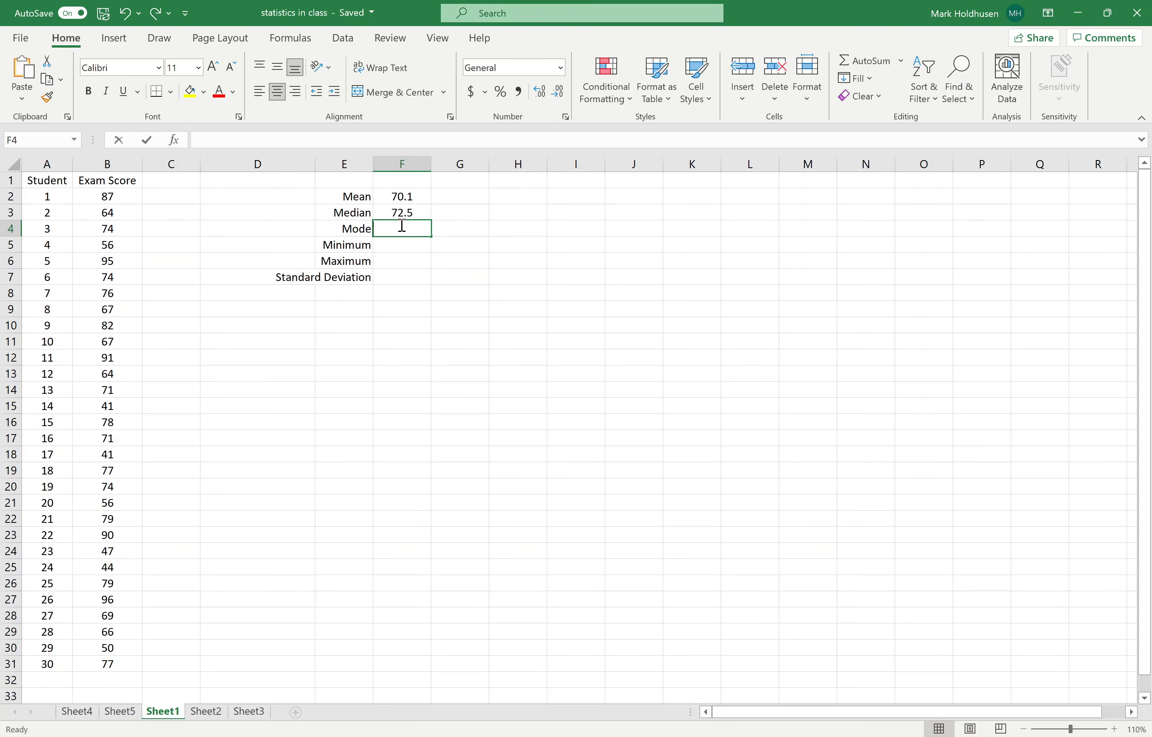
text(=mode()
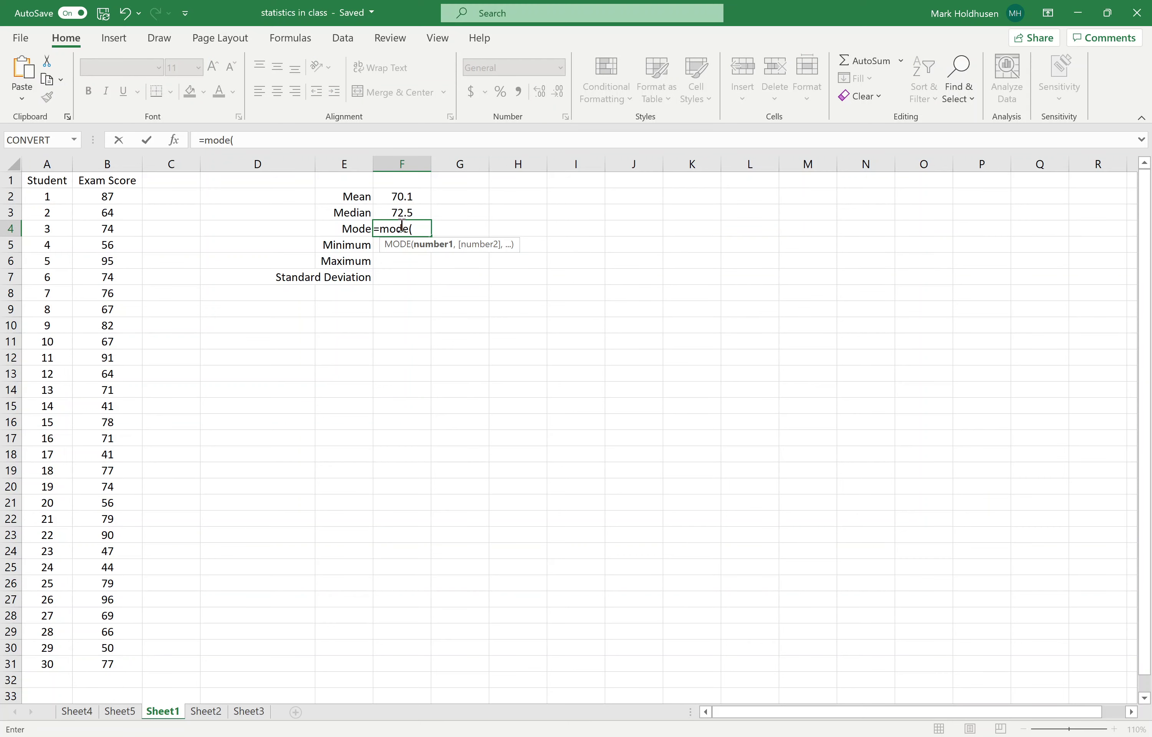
drag(124, 199, 115, 663)
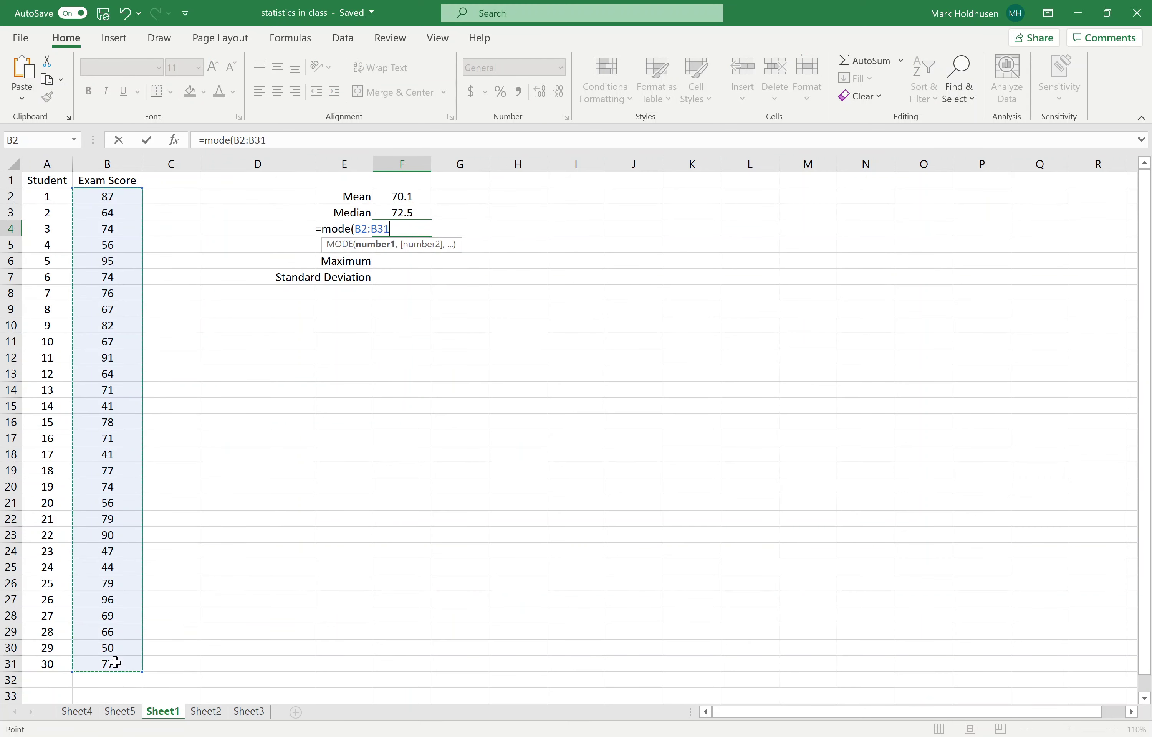
text())
key(Return)
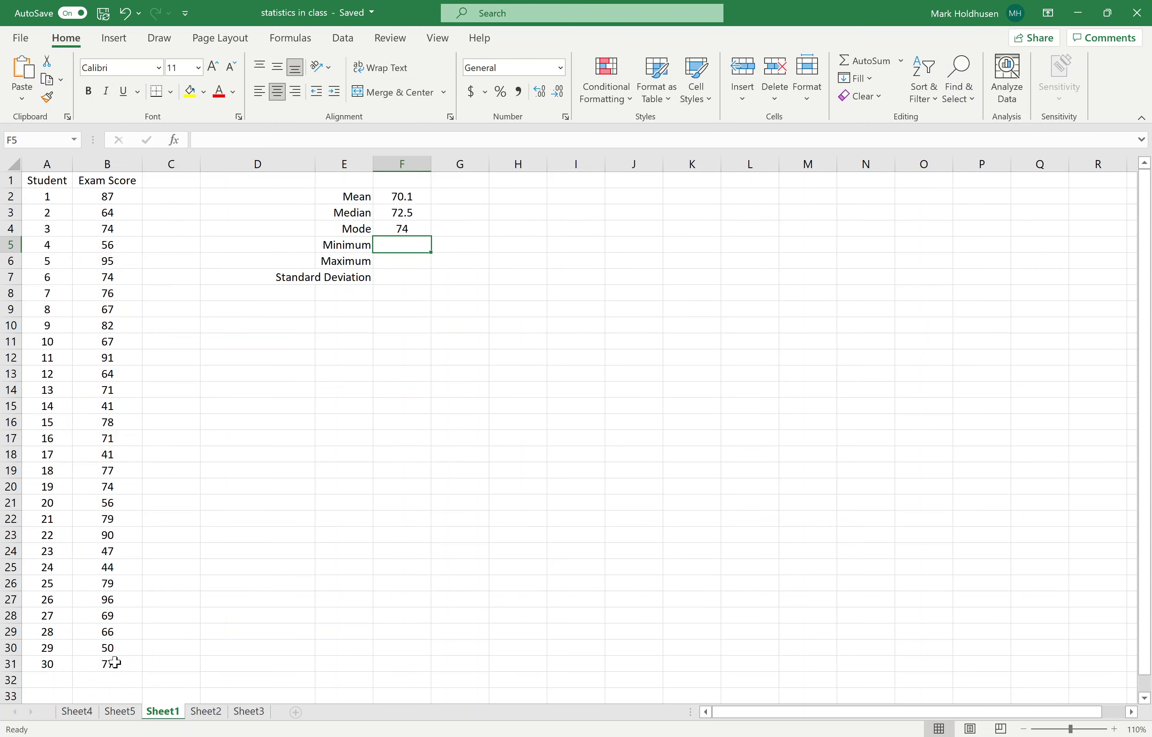
click(108, 230)
click(122, 281)
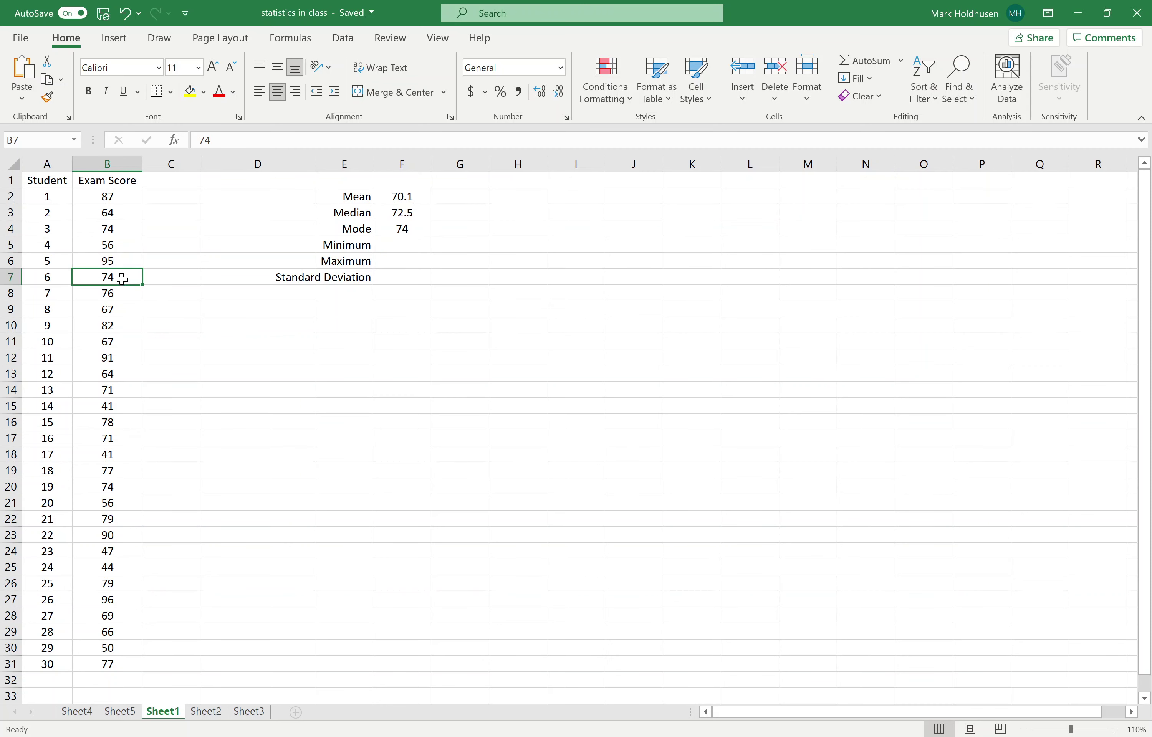
click(114, 490)
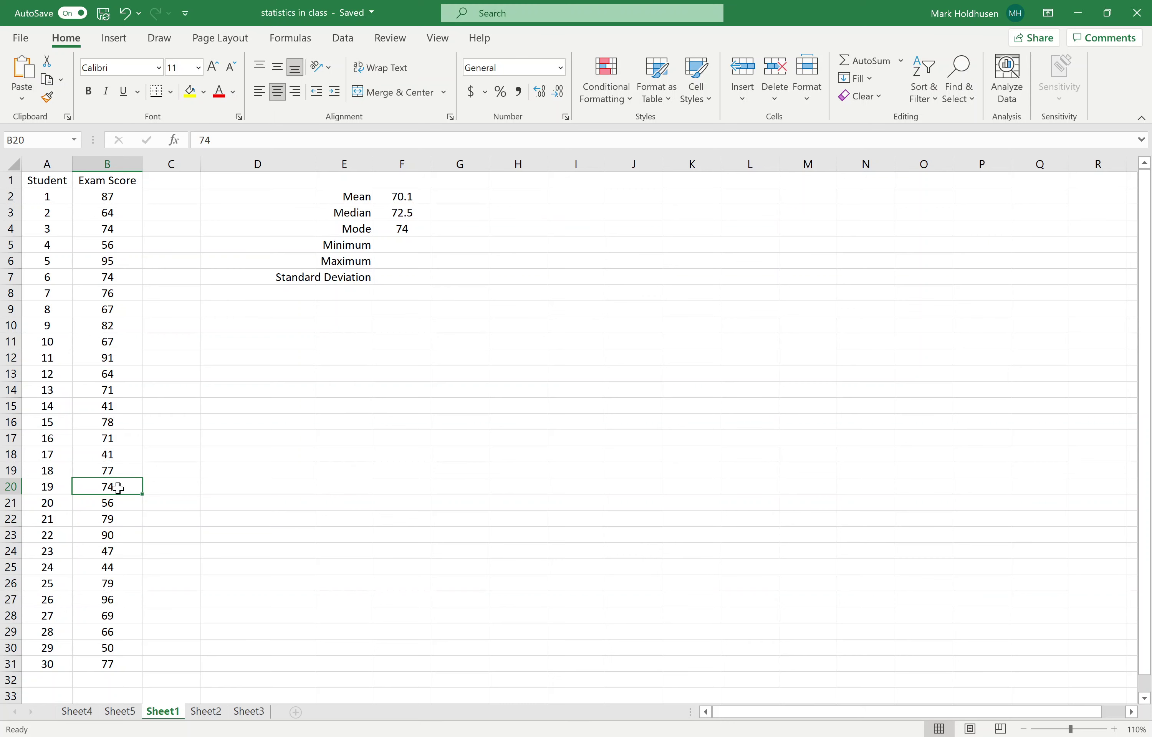
Calculate the lowest exam score in F5 with the formula =min(B2:B31)
click(415, 249)
text(=min()
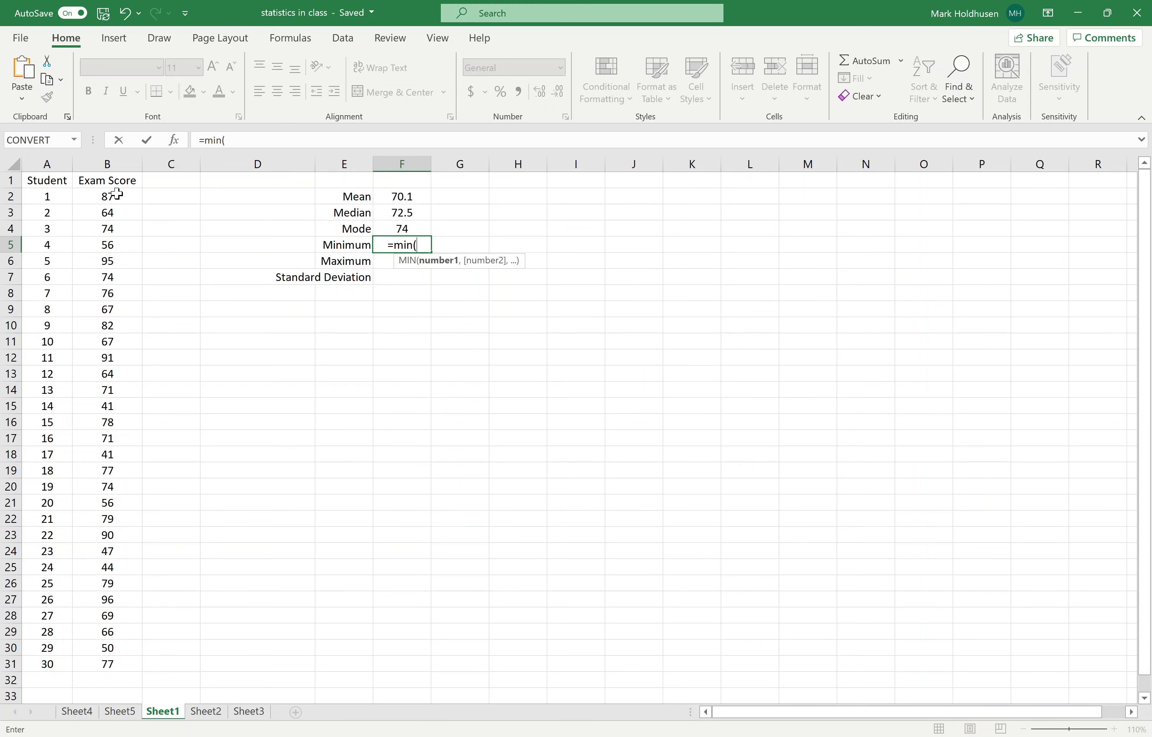
drag(115, 195, 107, 663)
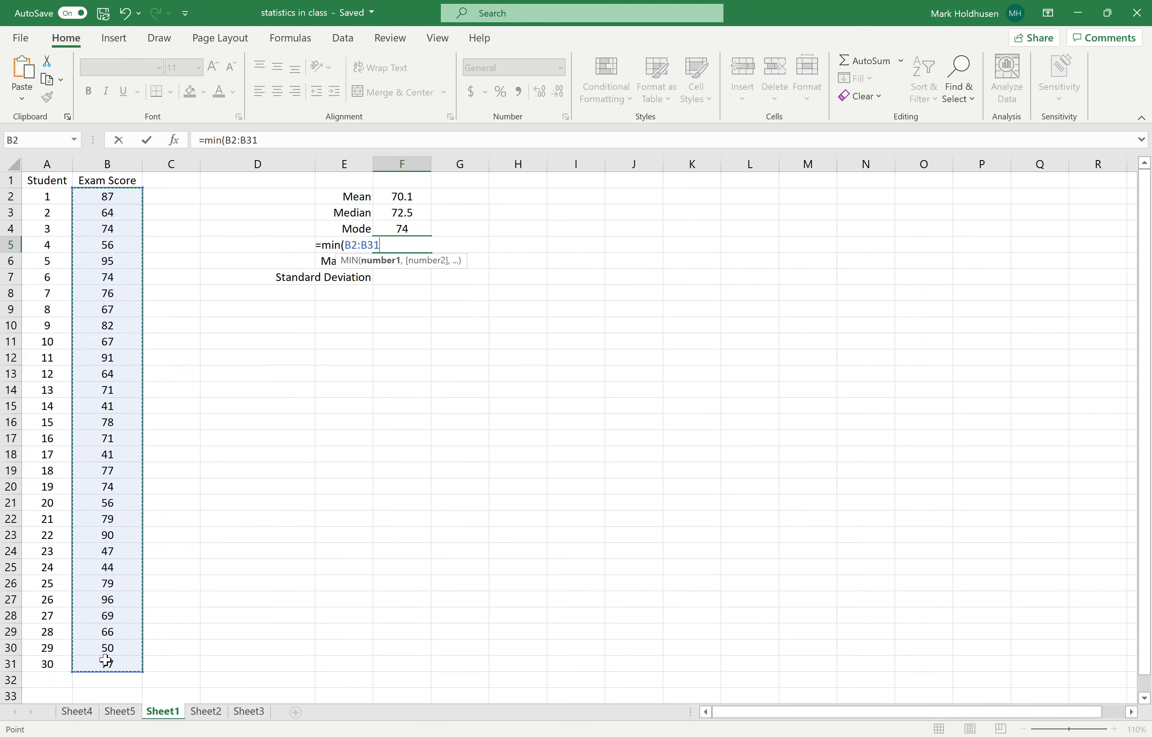
text())
key(Return)
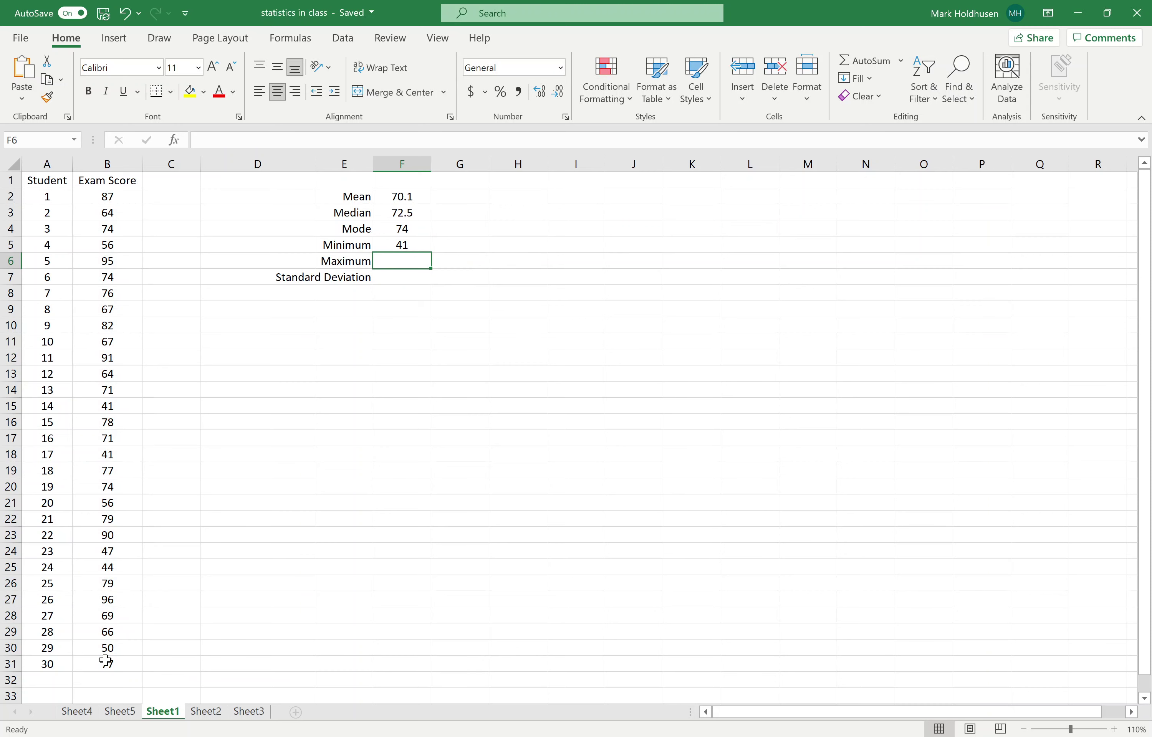
Calculate the highest exam score in F6 with the formula =max(B2:B31)
text(ma)
key(BackSpace)
key(BackSpace)
text(=)
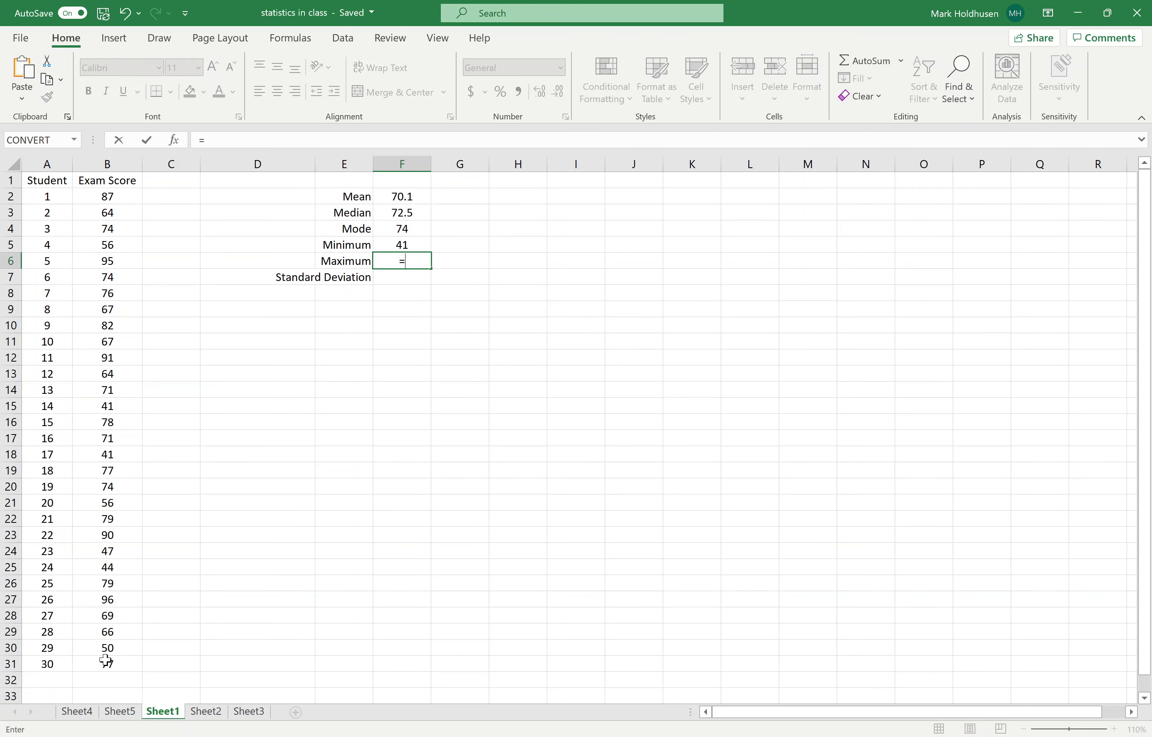
text(max()
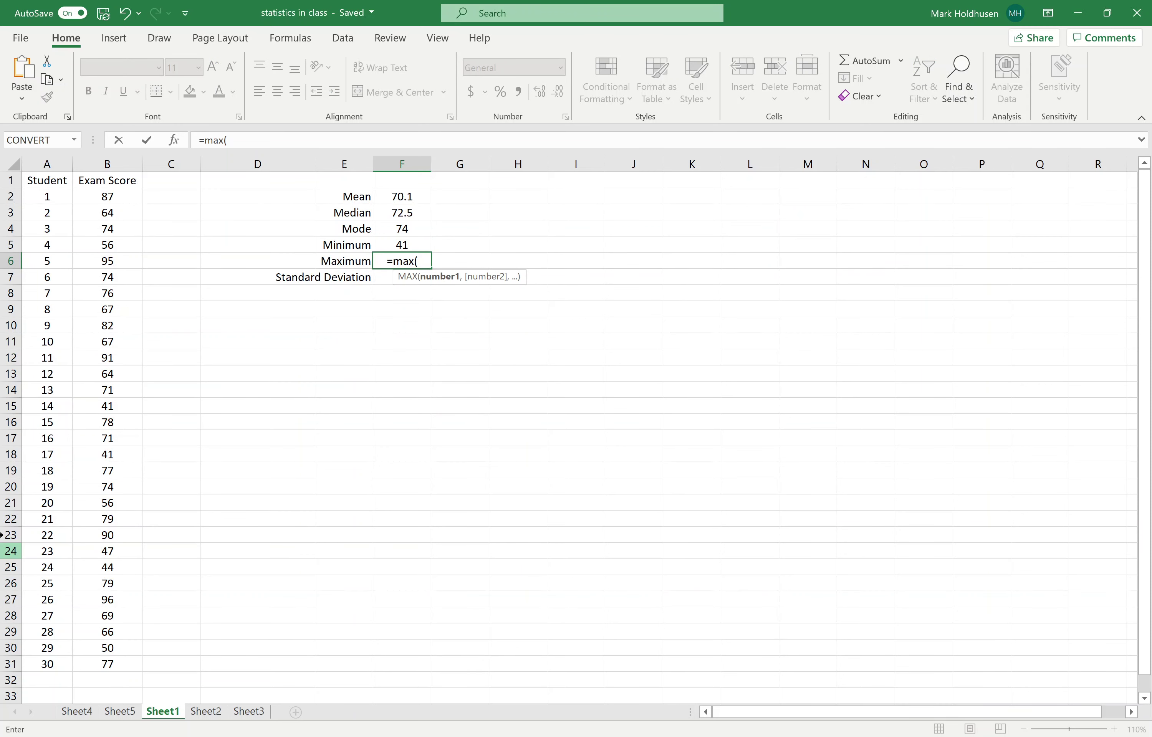
drag(110, 195, 114, 666)
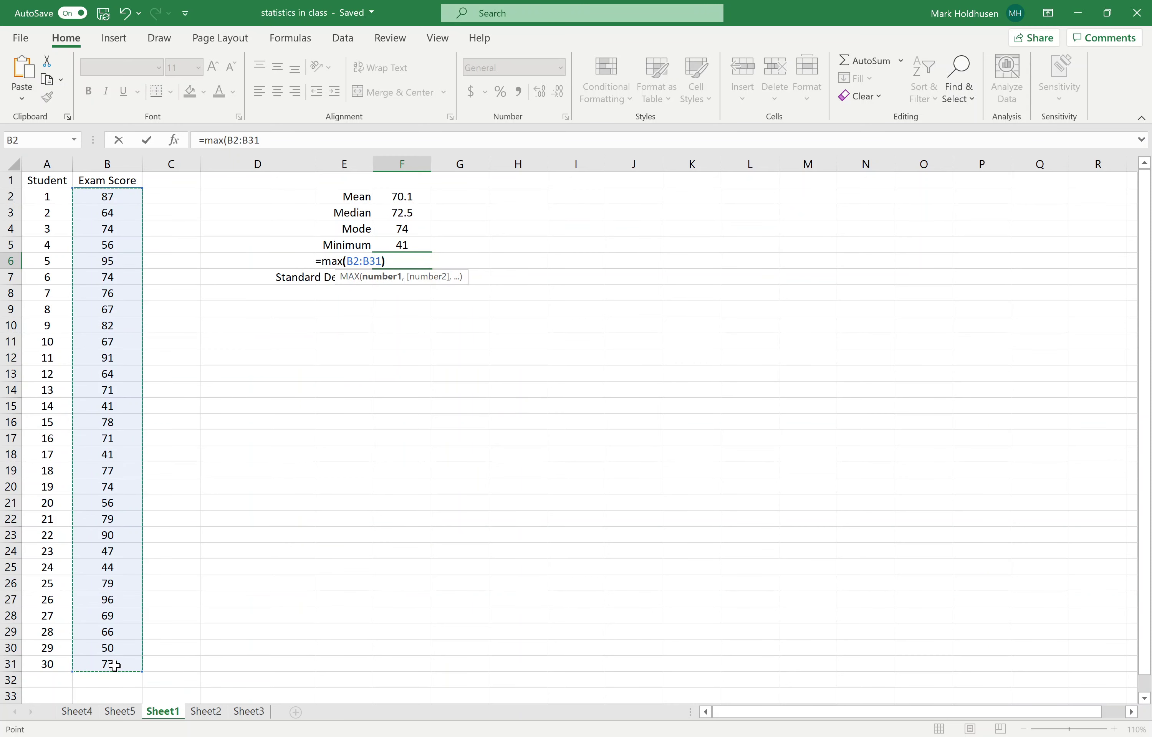
key(Return)
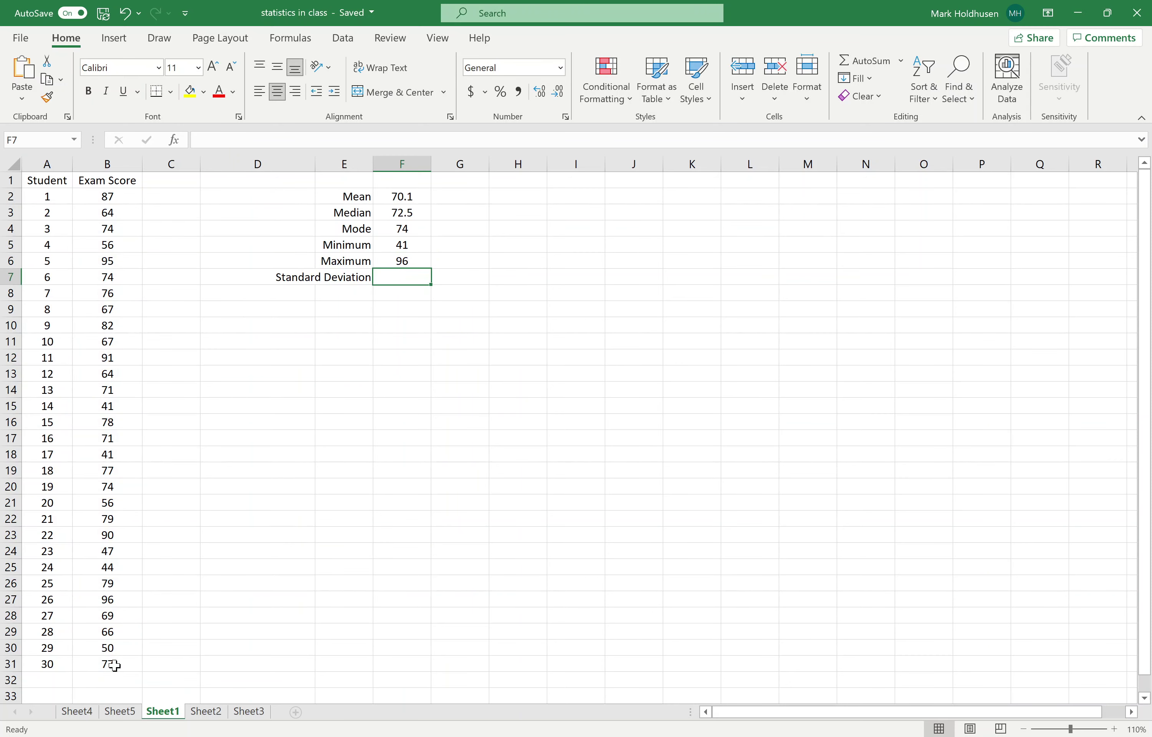
Calculate the population standard deviation of the exam scores in F7 with the formula =STDEV.P(B2:B31)
text(=)
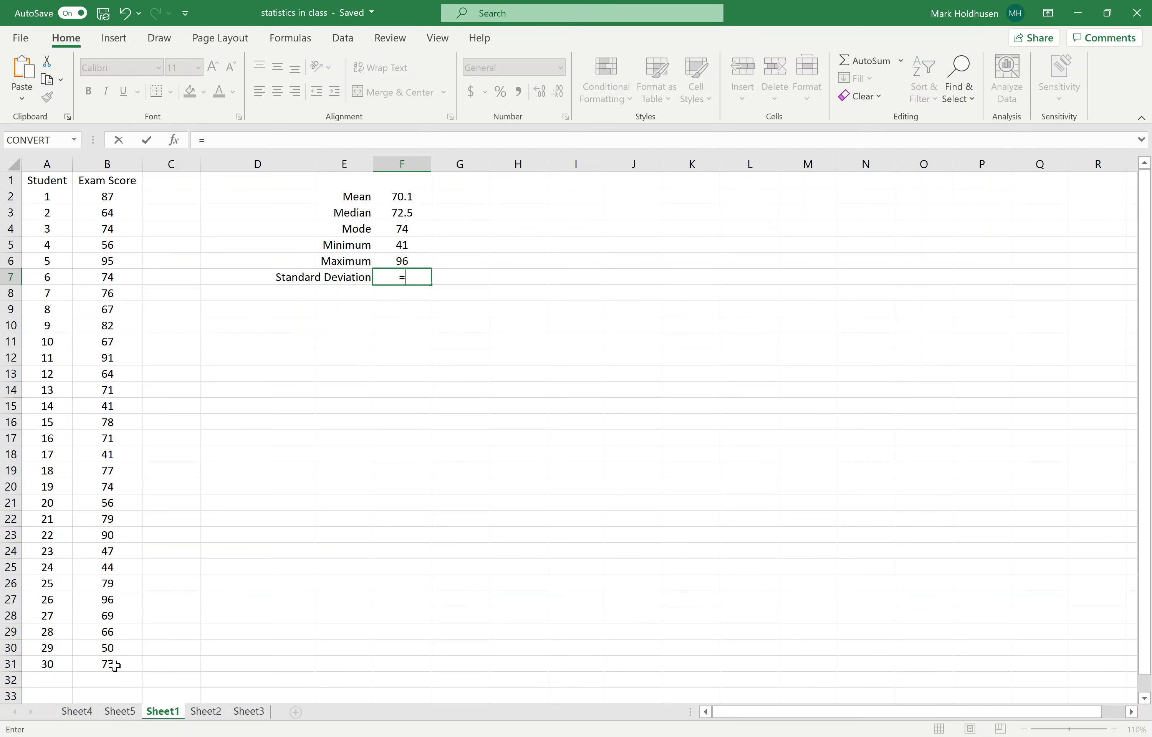
text(stdev)
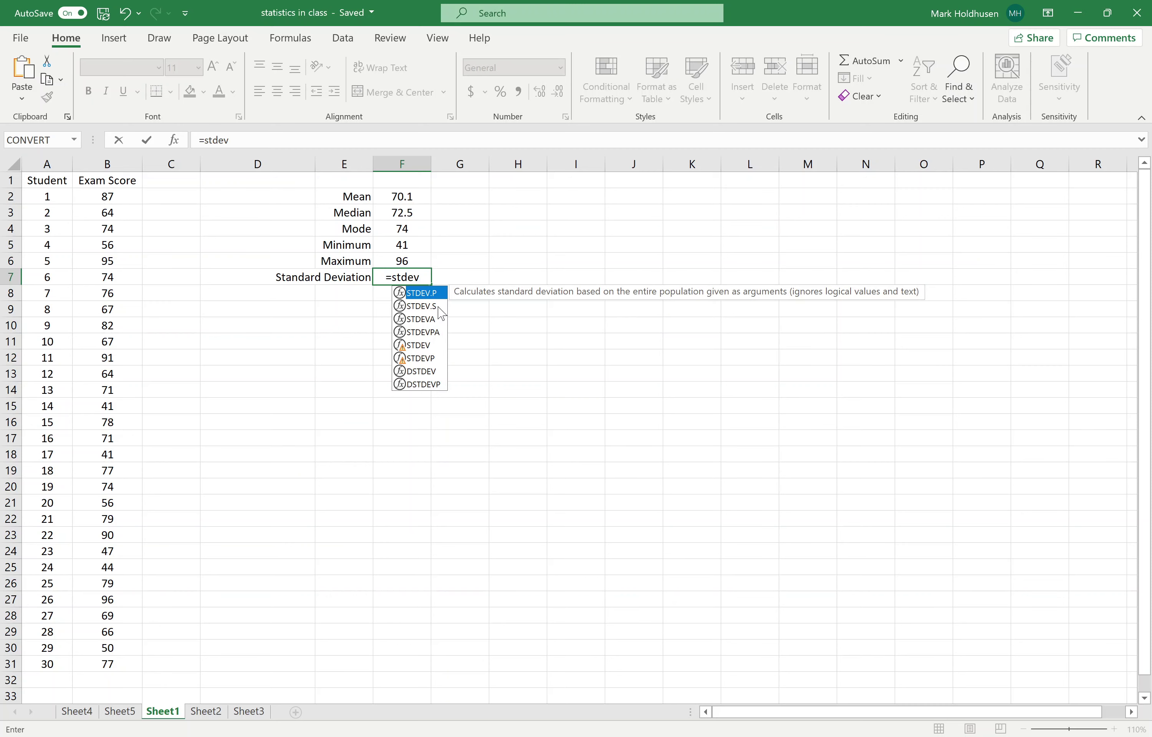
key(Tab)
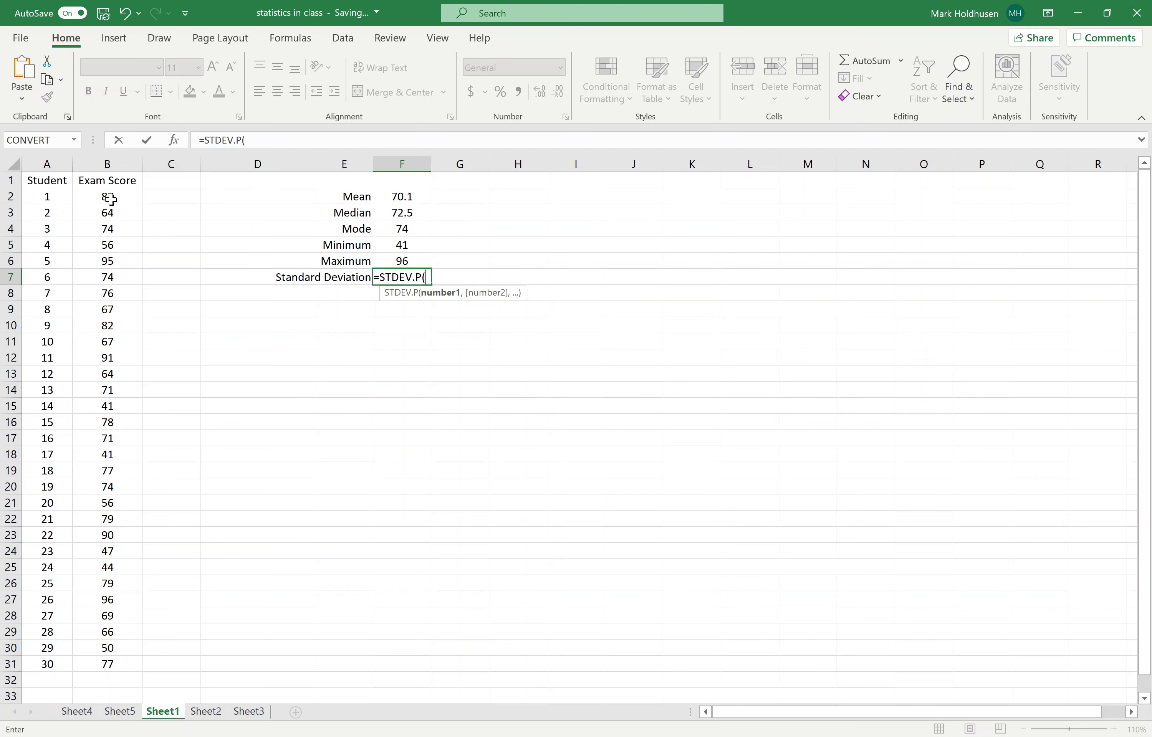
drag(108, 197, 113, 664)
text())
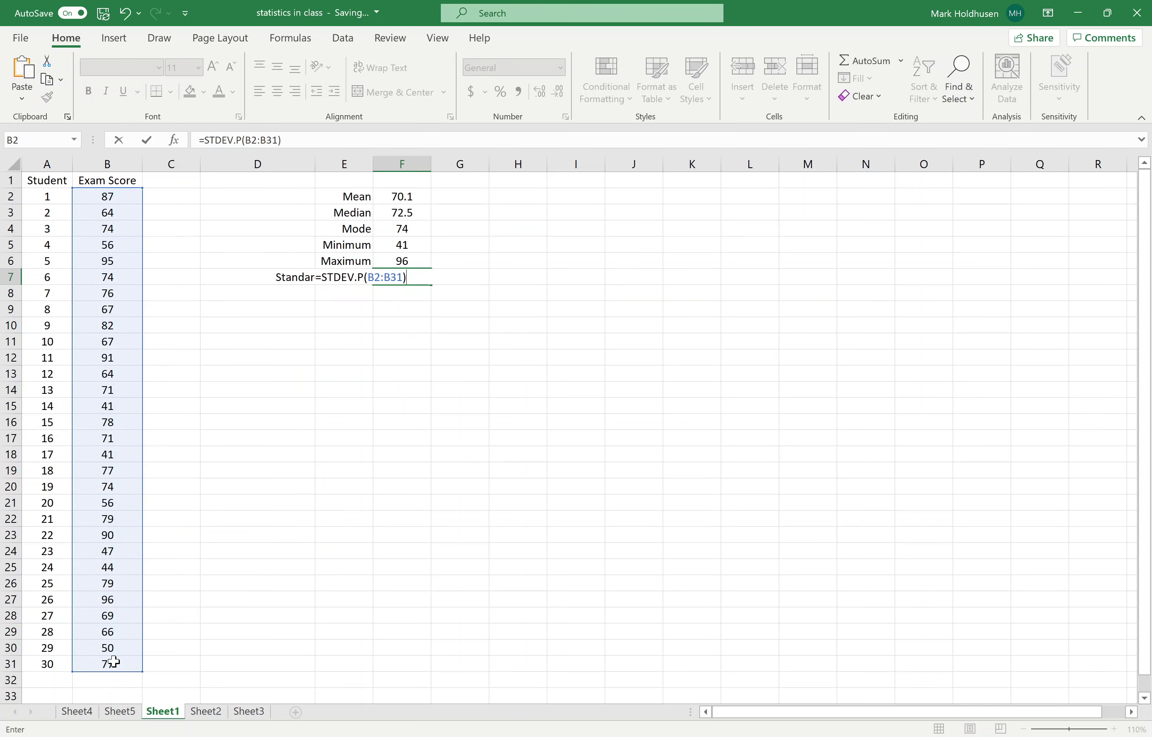
key(Return)
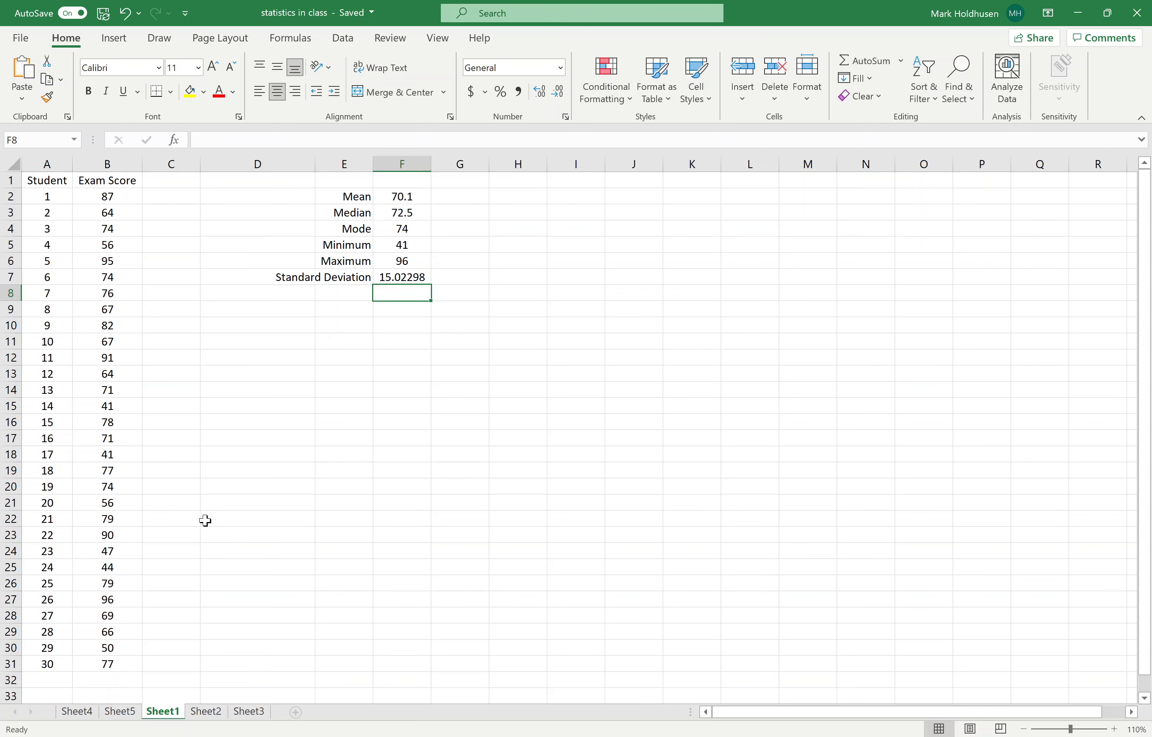
Insert a histogram chart of the exam scores in B2:B31
drag(124, 199, 125, 670)
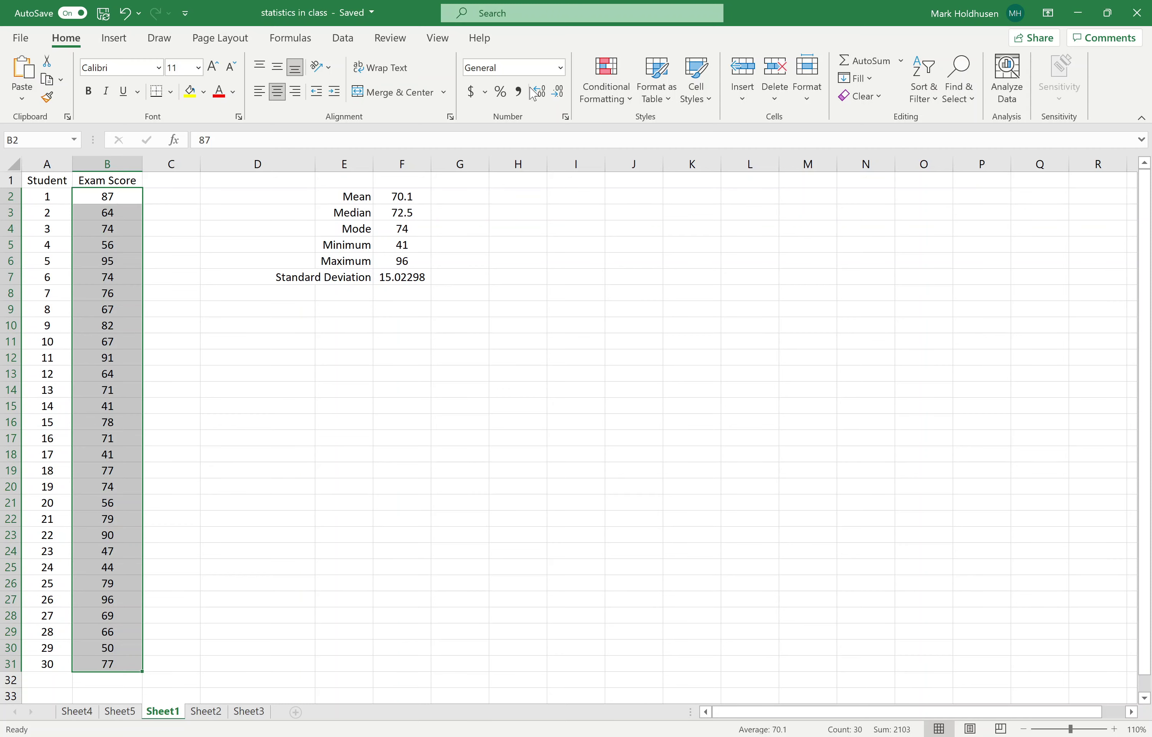
click(114, 39)
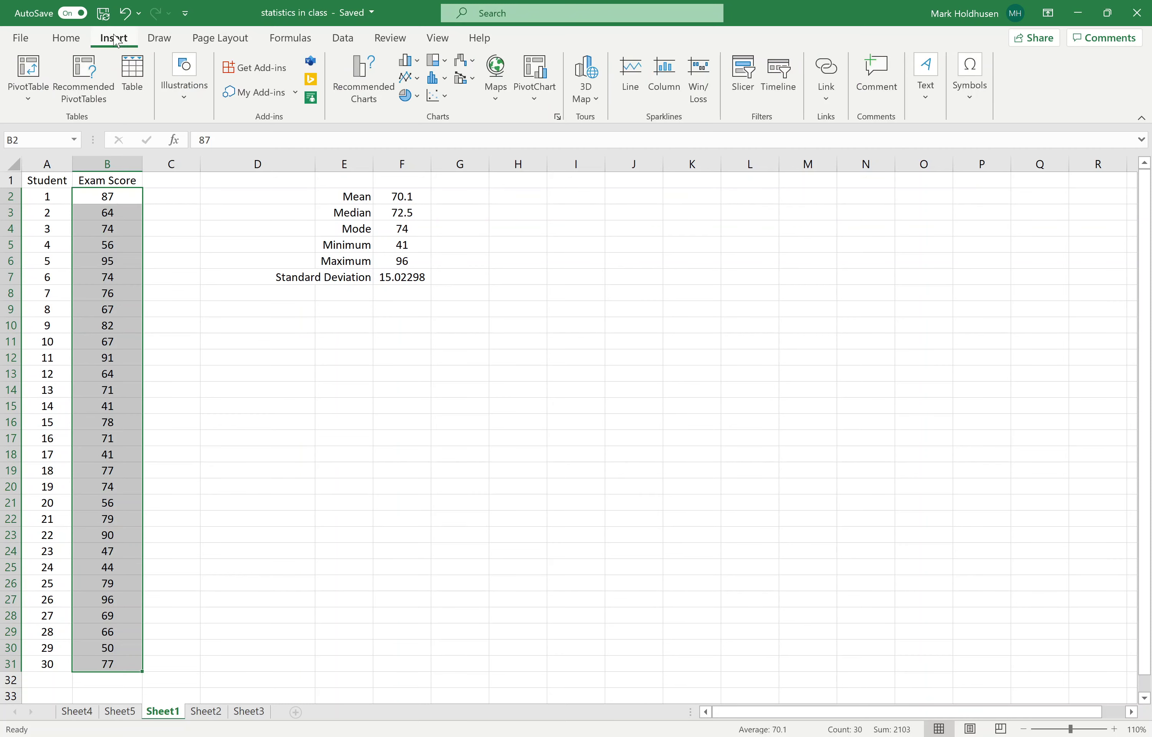
click(444, 78)
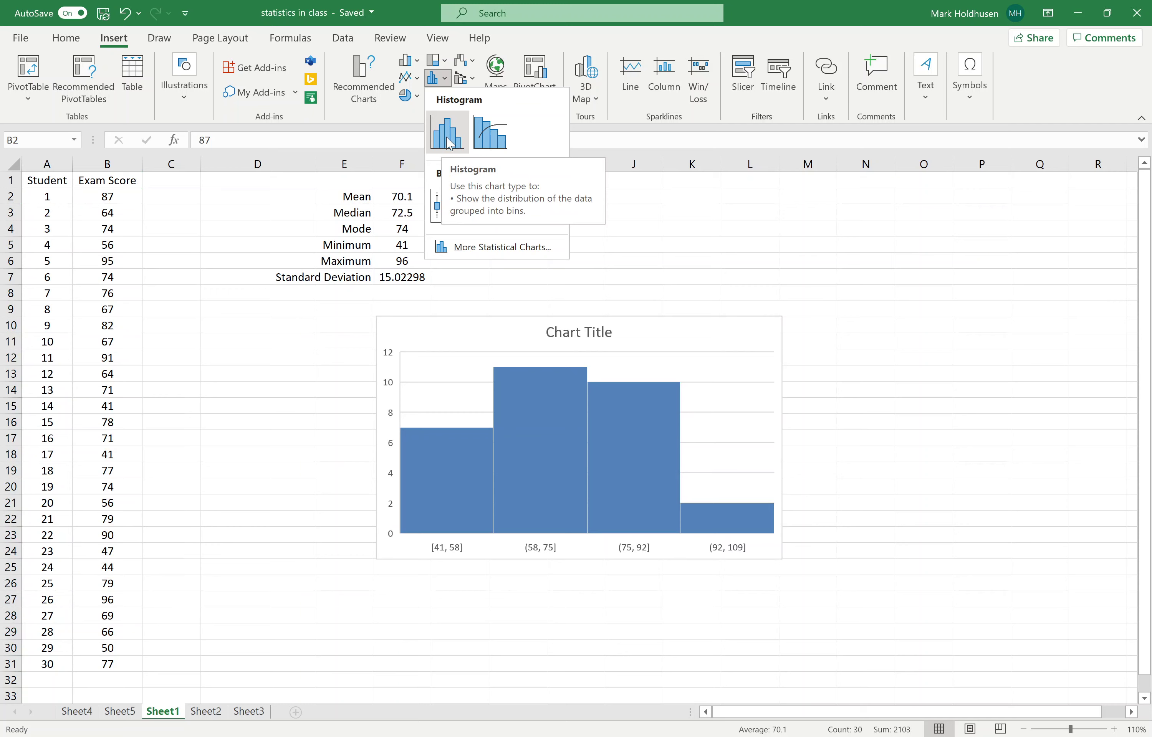
click(448, 140)
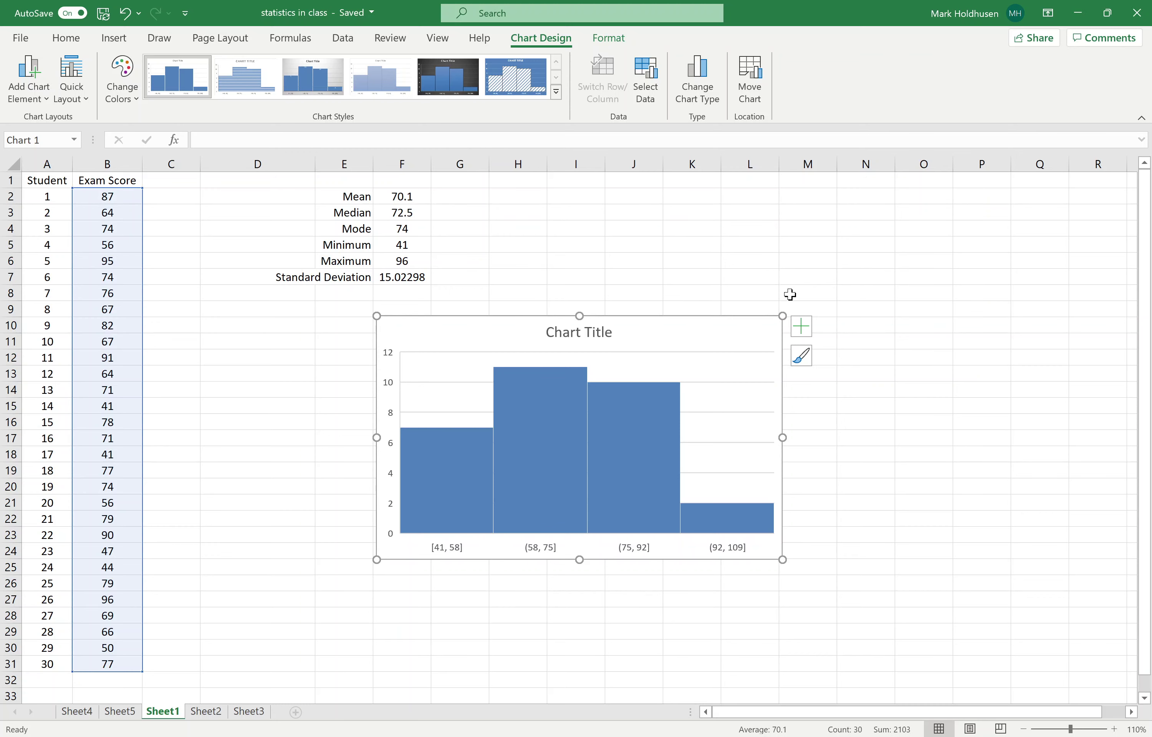
Add axis titles to the histogram
click(803, 329)
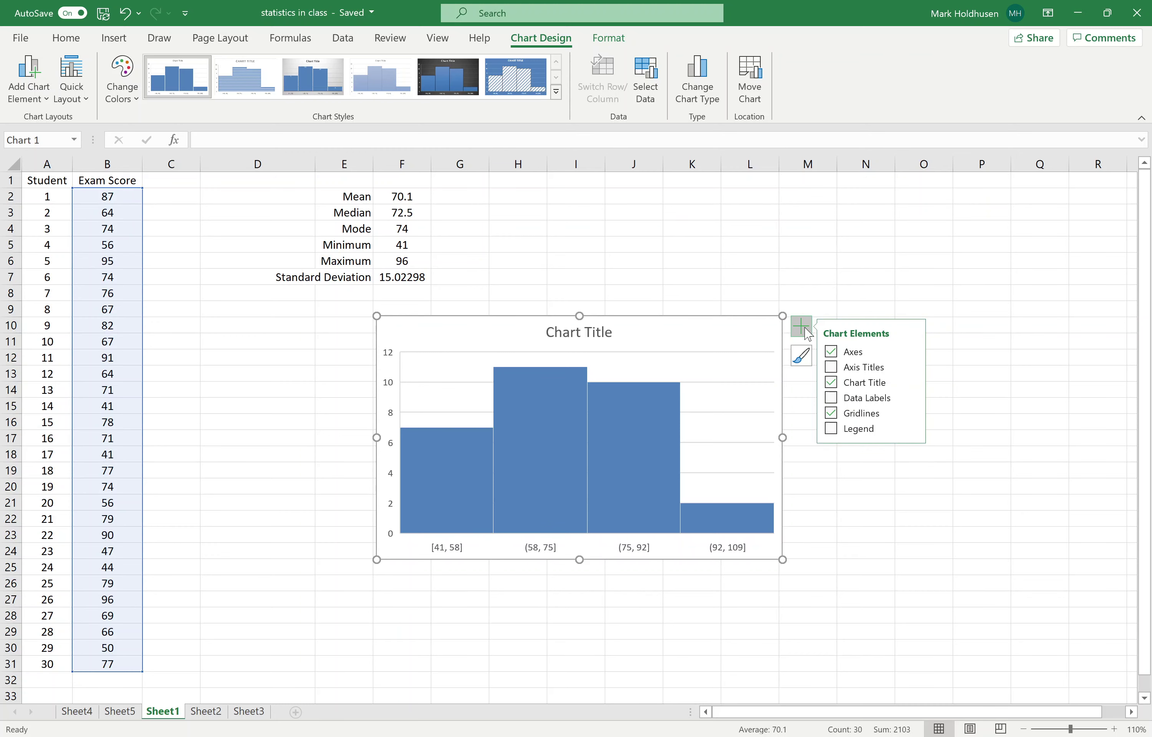
click(832, 368)
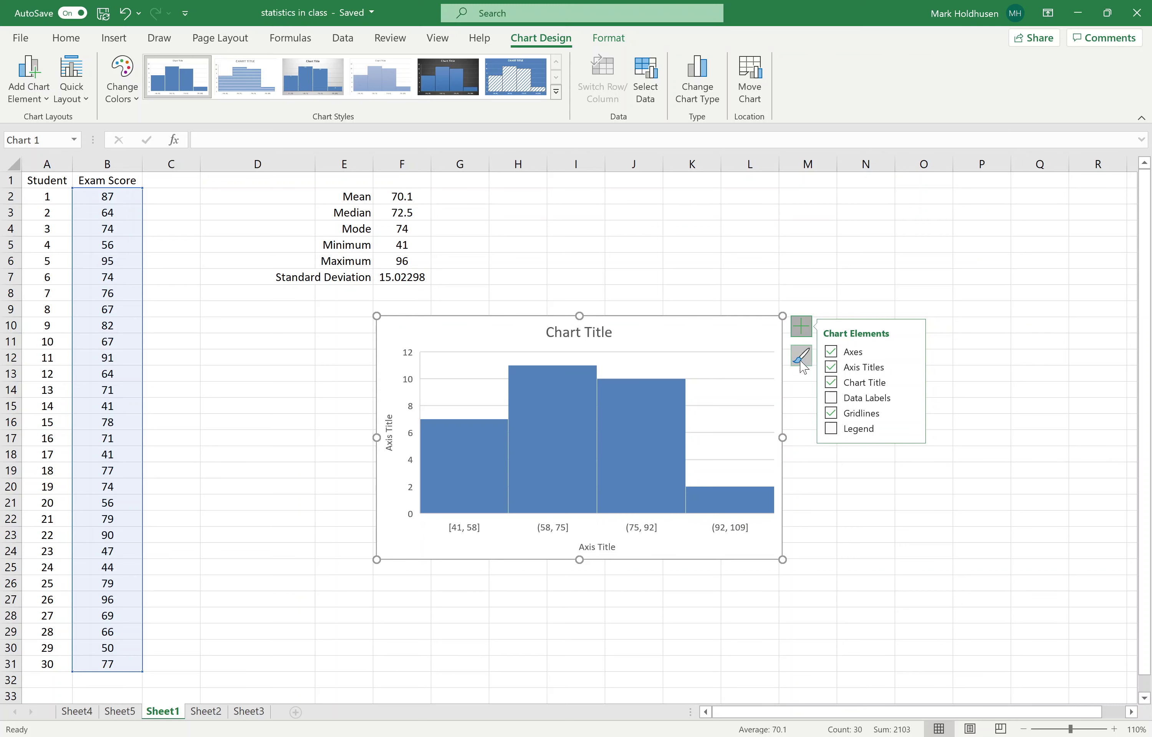
click(735, 379)
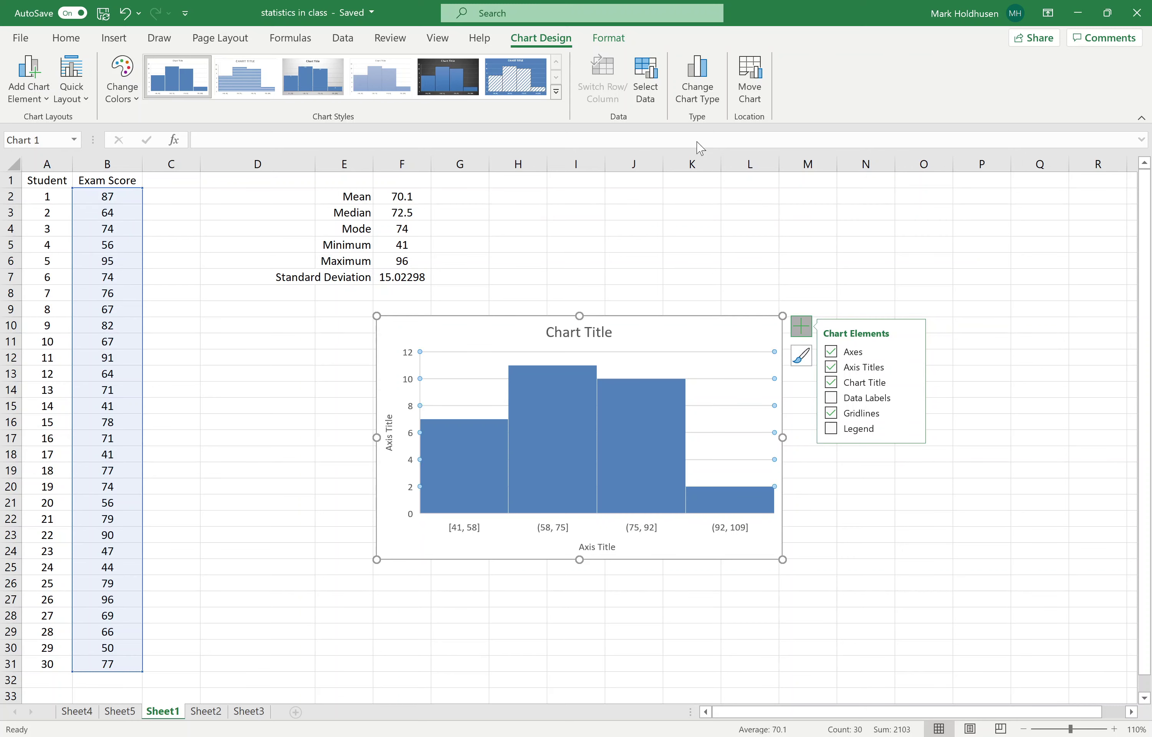
click(605, 38)
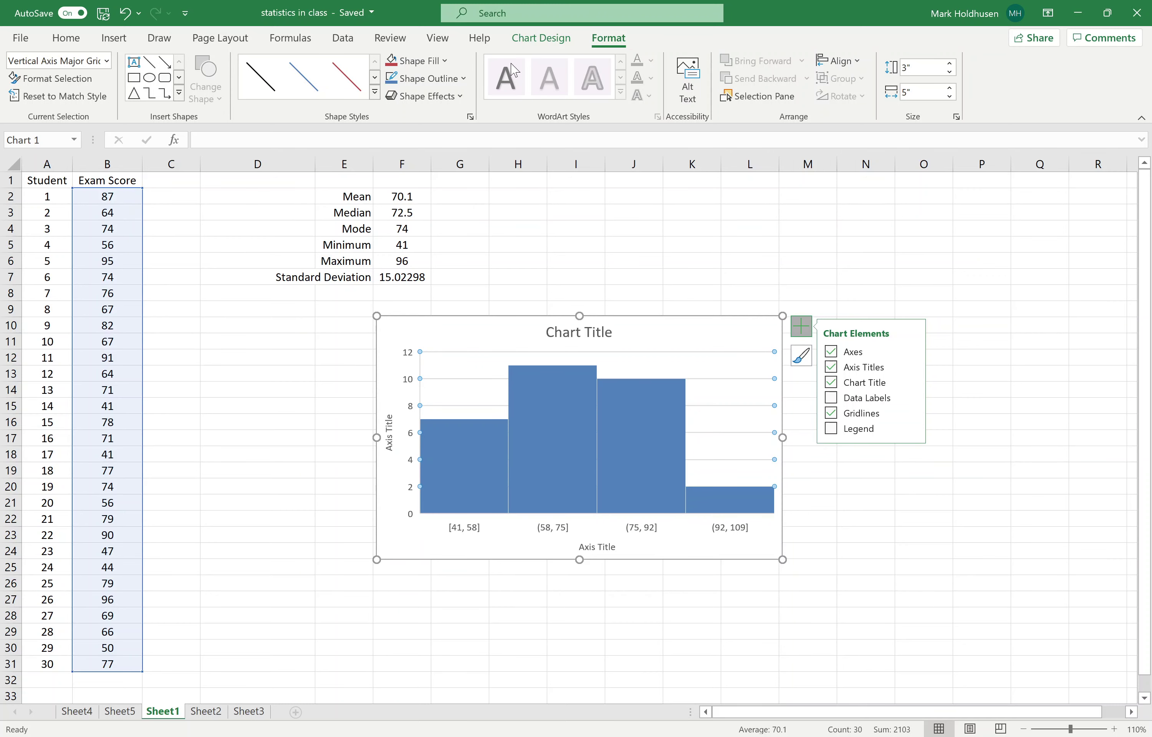
click(552, 40)
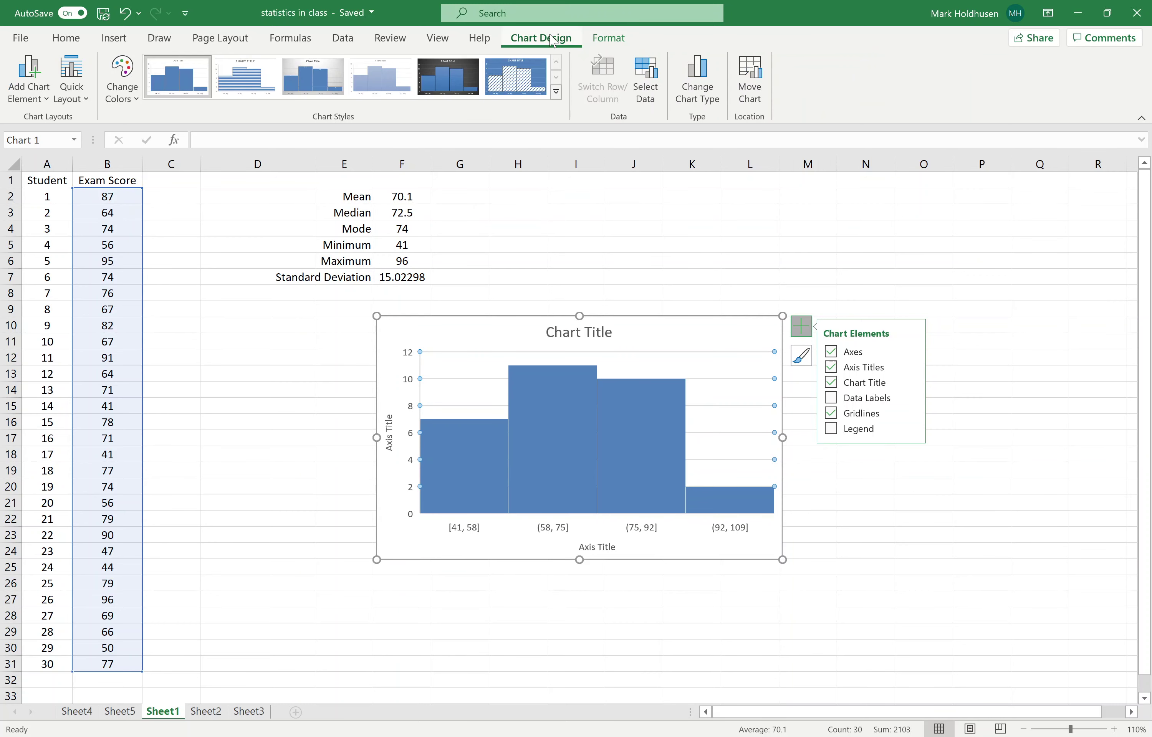
click(709, 94)
click(801, 149)
Set the bin width of the histogram's horizontal axis to 10
right_click(685, 424)
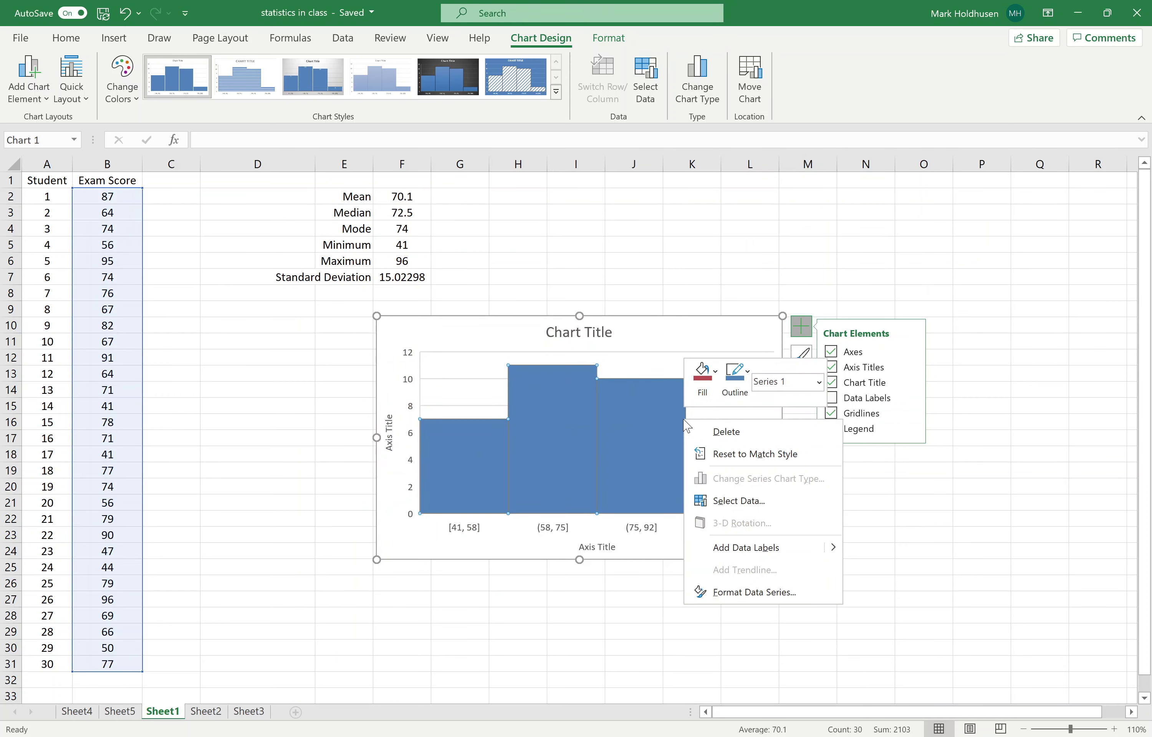
click(767, 593)
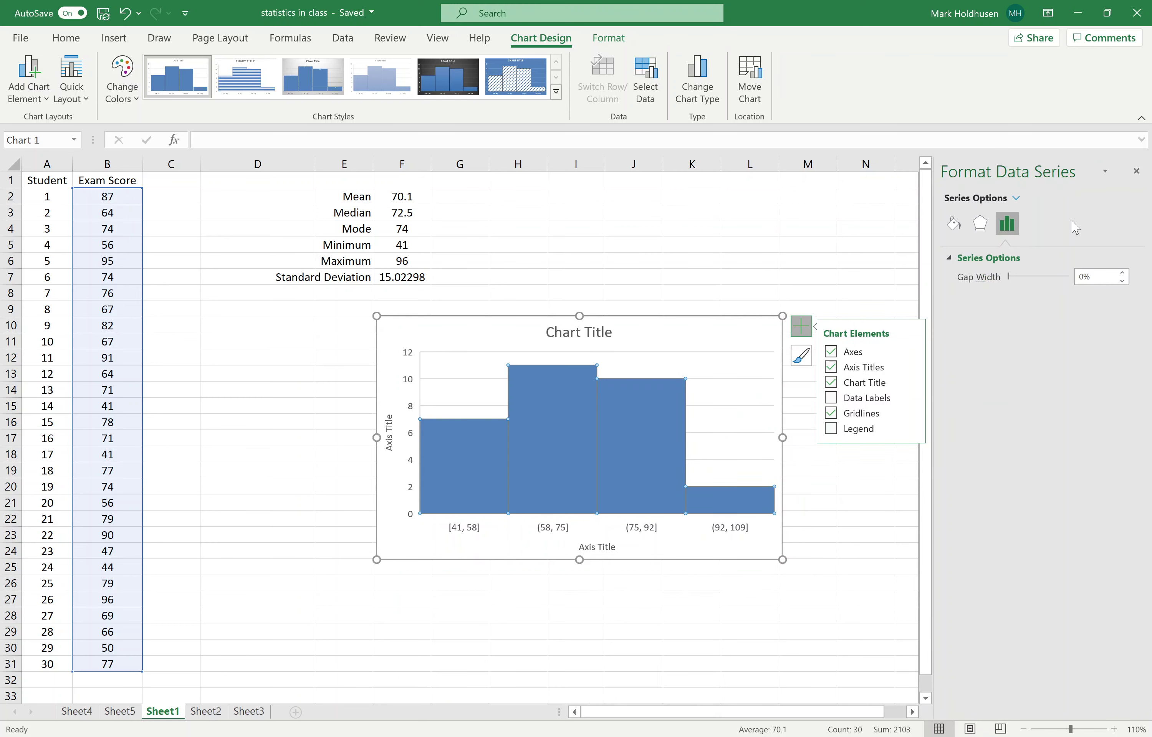
click(1016, 198)
click(971, 433)
click(1102, 171)
click(1073, 357)
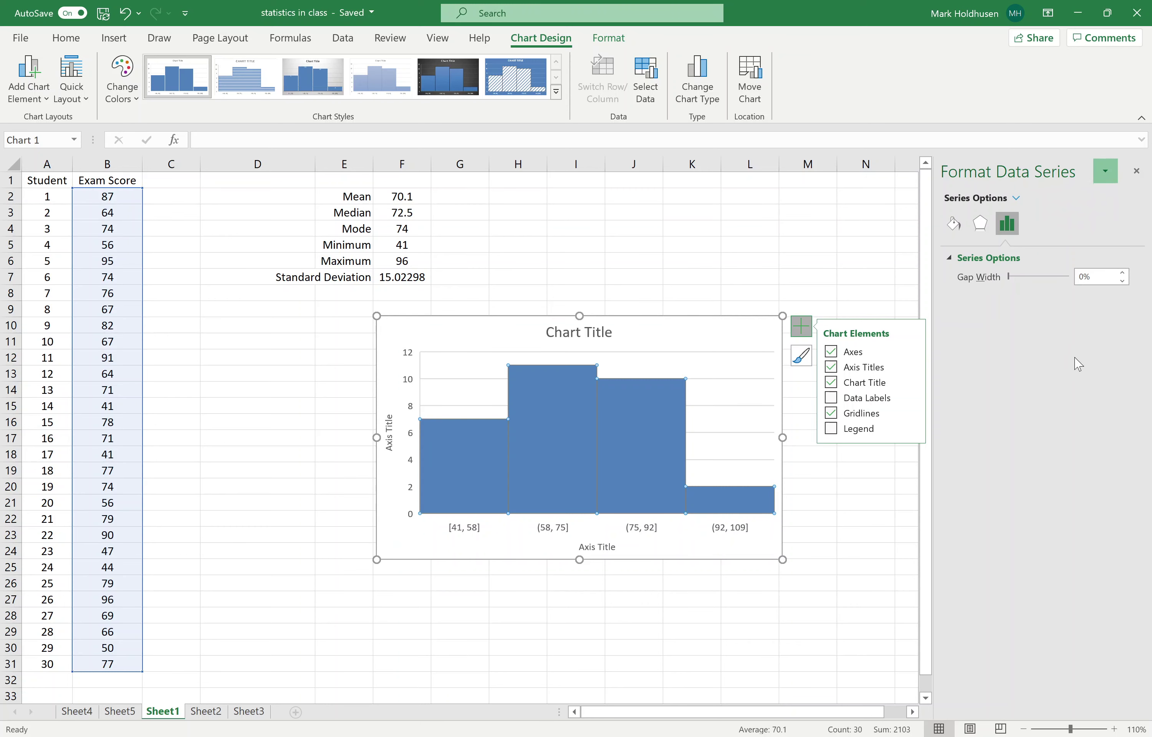
click(1006, 194)
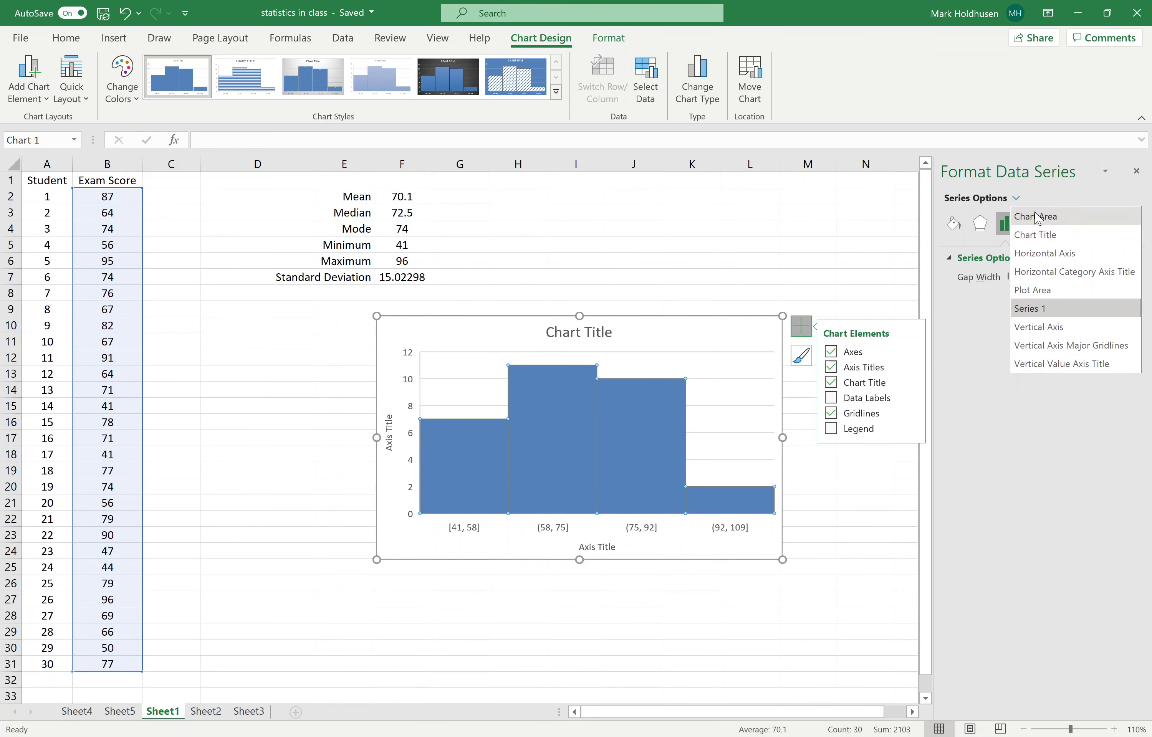
click(1054, 253)
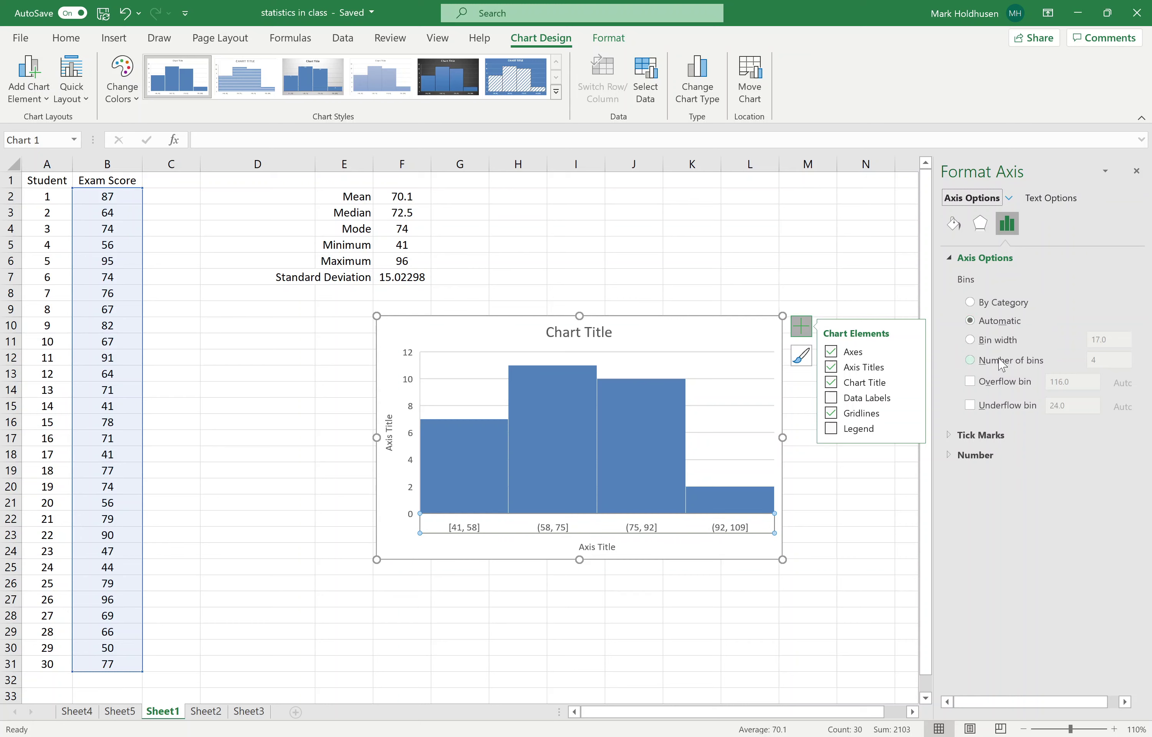
click(969, 342)
drag(1117, 339, 1063, 331)
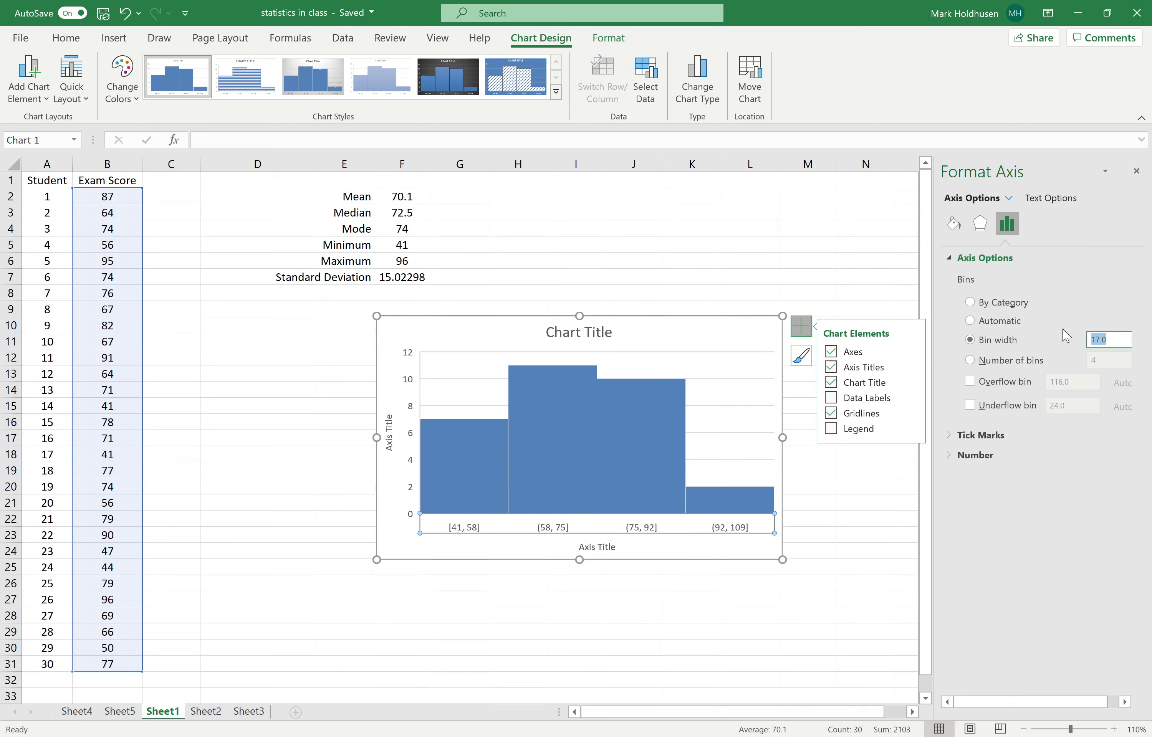
text(10)
key(Return)
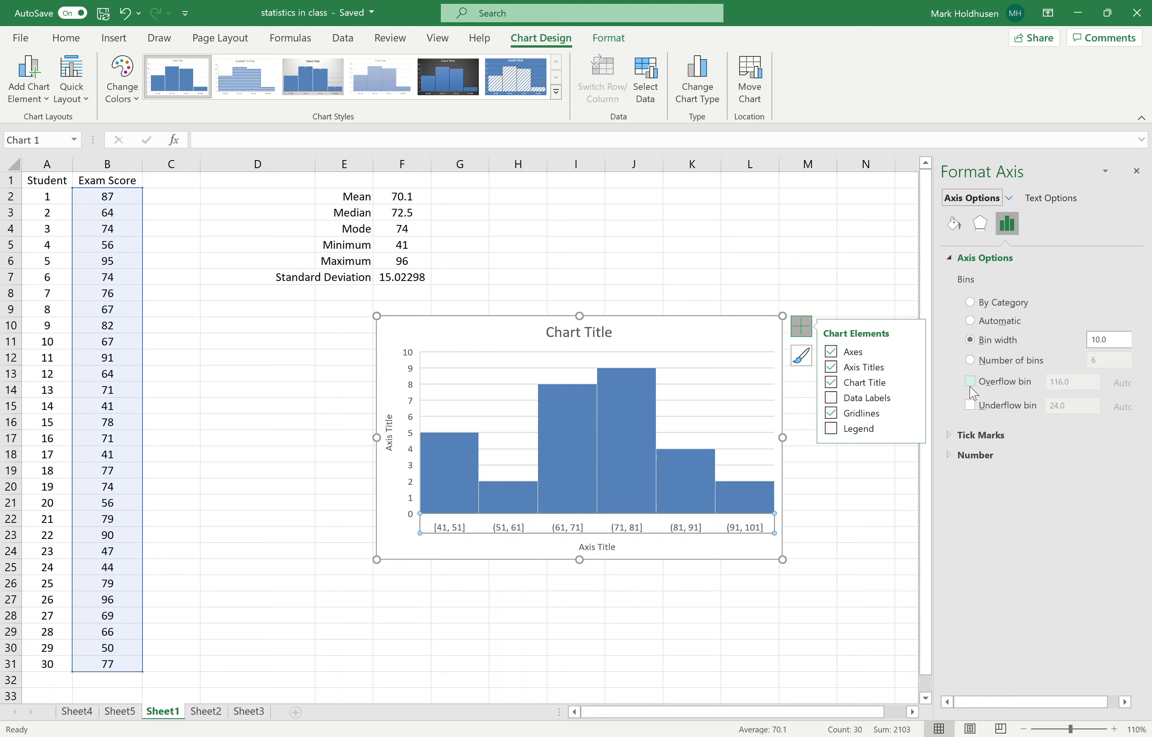
Enable the underflow bin on the histogram's horizontal axis and set it to 60
click(971, 407)
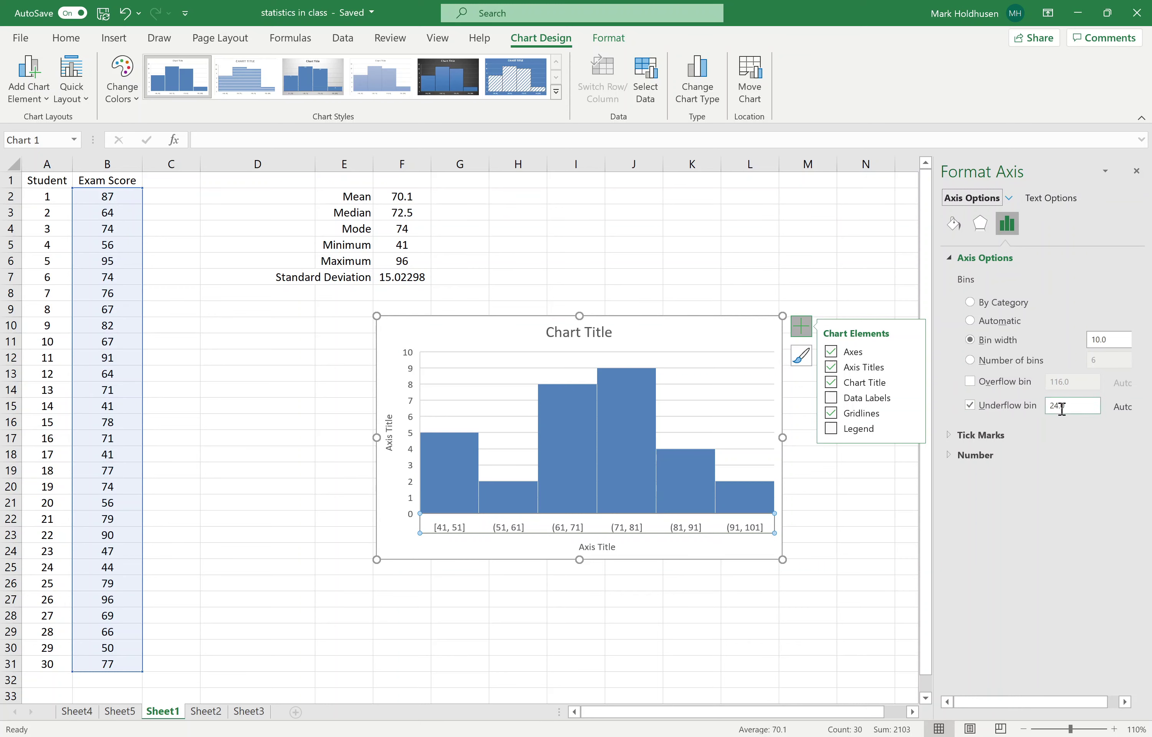
drag(1082, 405, 1037, 421)
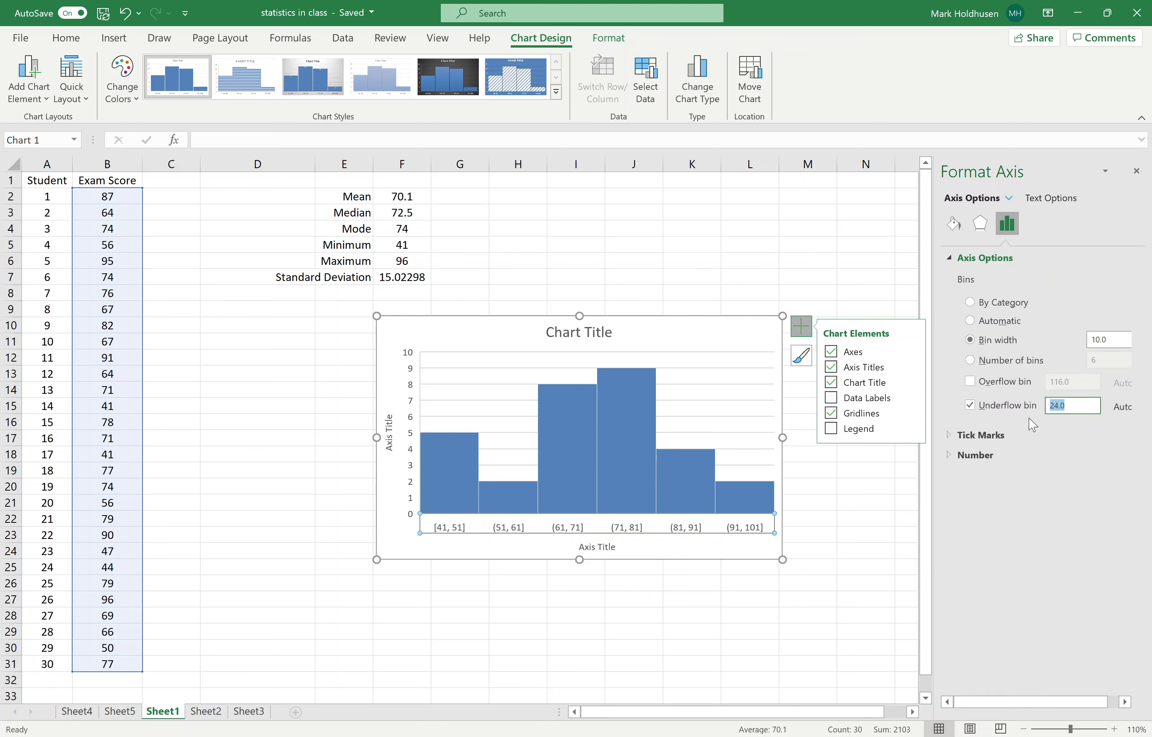
text(60)
key(Return)
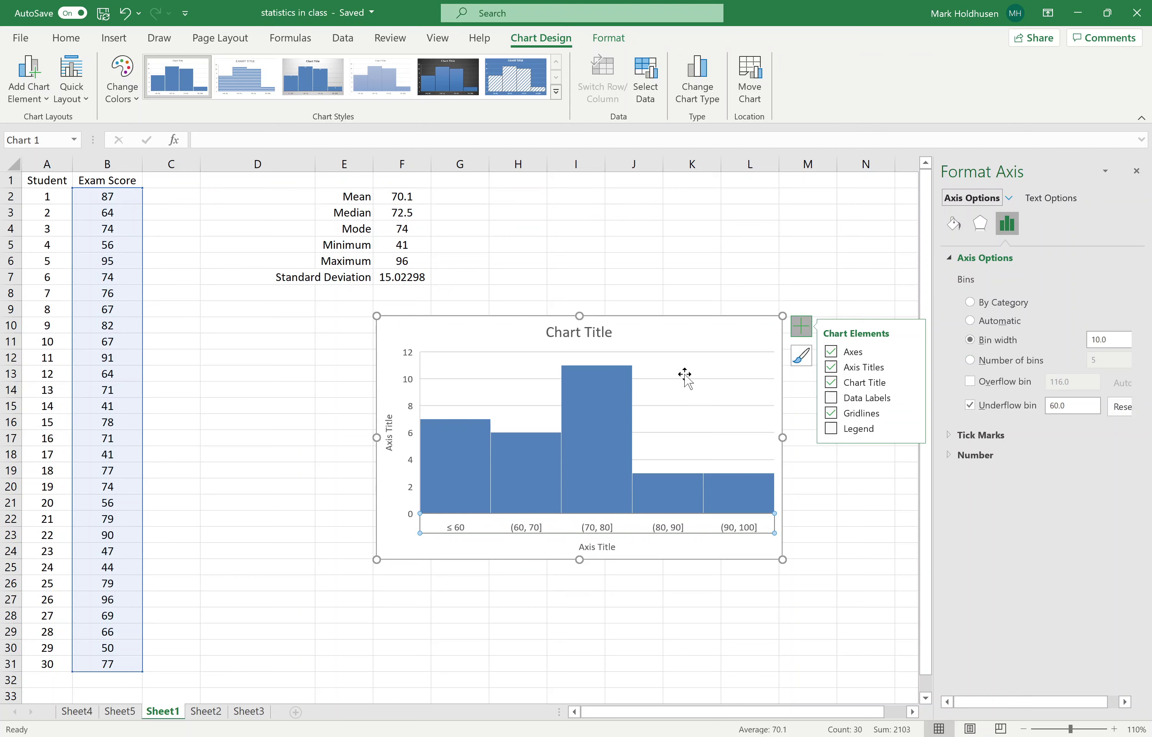
Review the horizontal axis's bin settings and examine the counts of the (60, 70] and (70, 80] bars
right_click(750, 427)
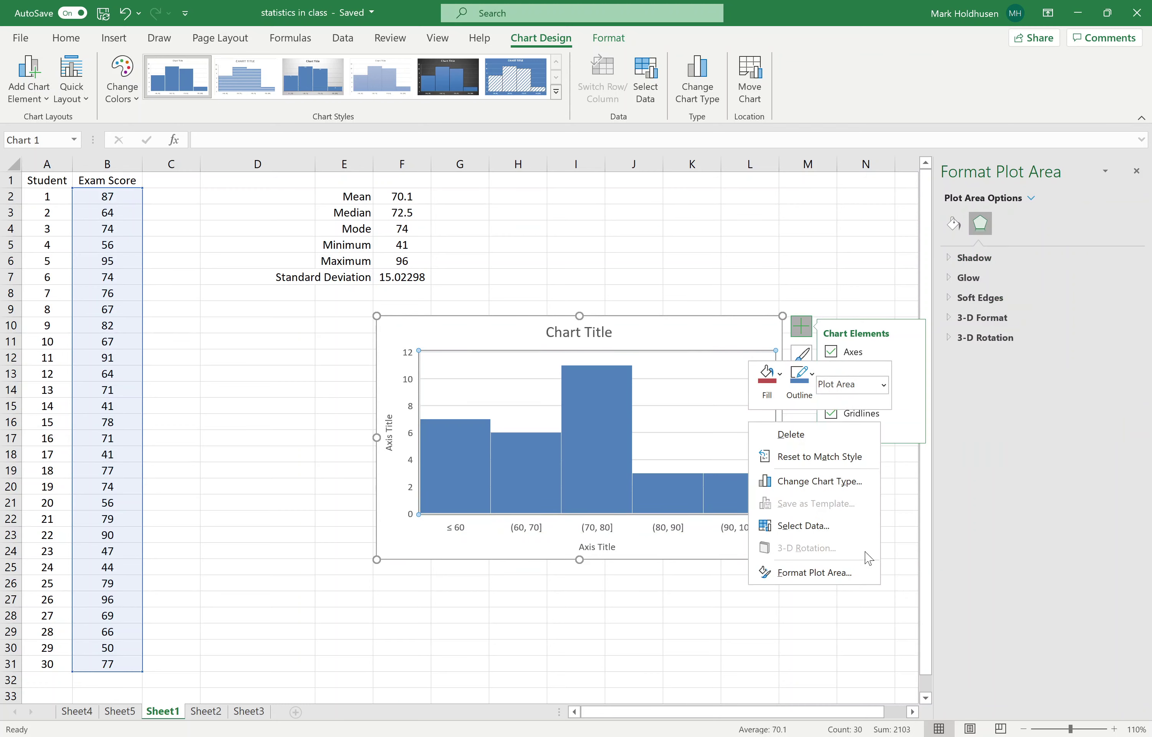
click(852, 573)
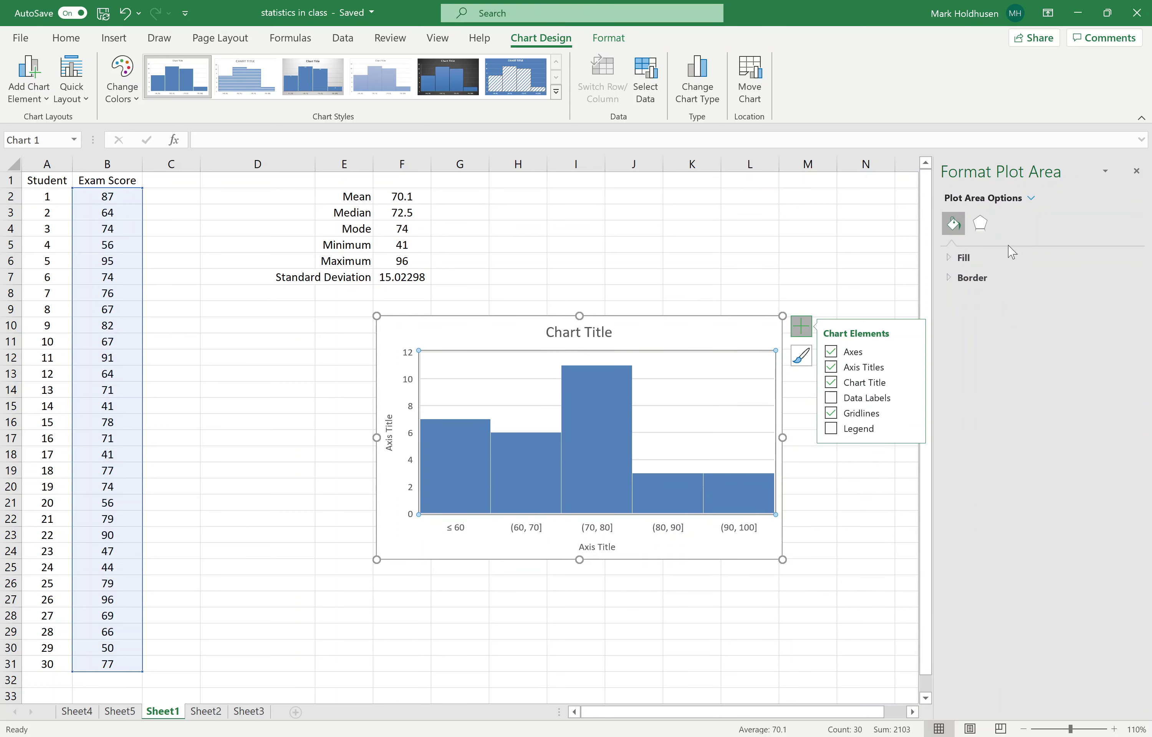
click(1030, 197)
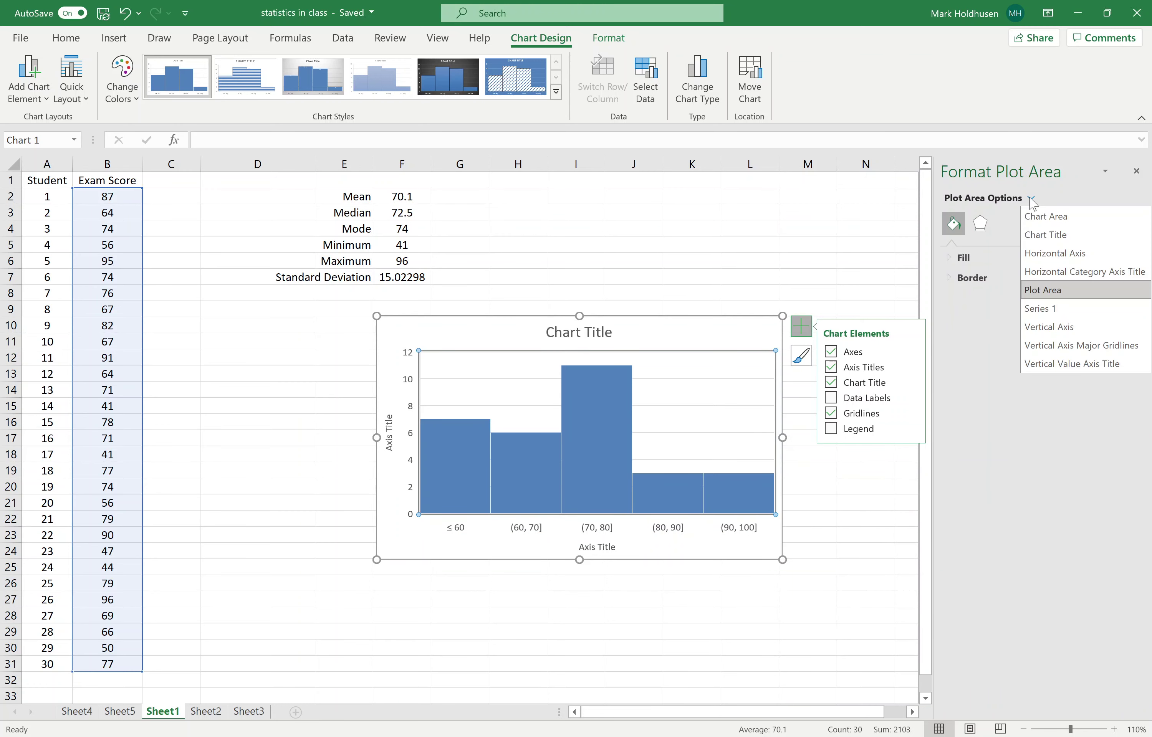
click(1057, 254)
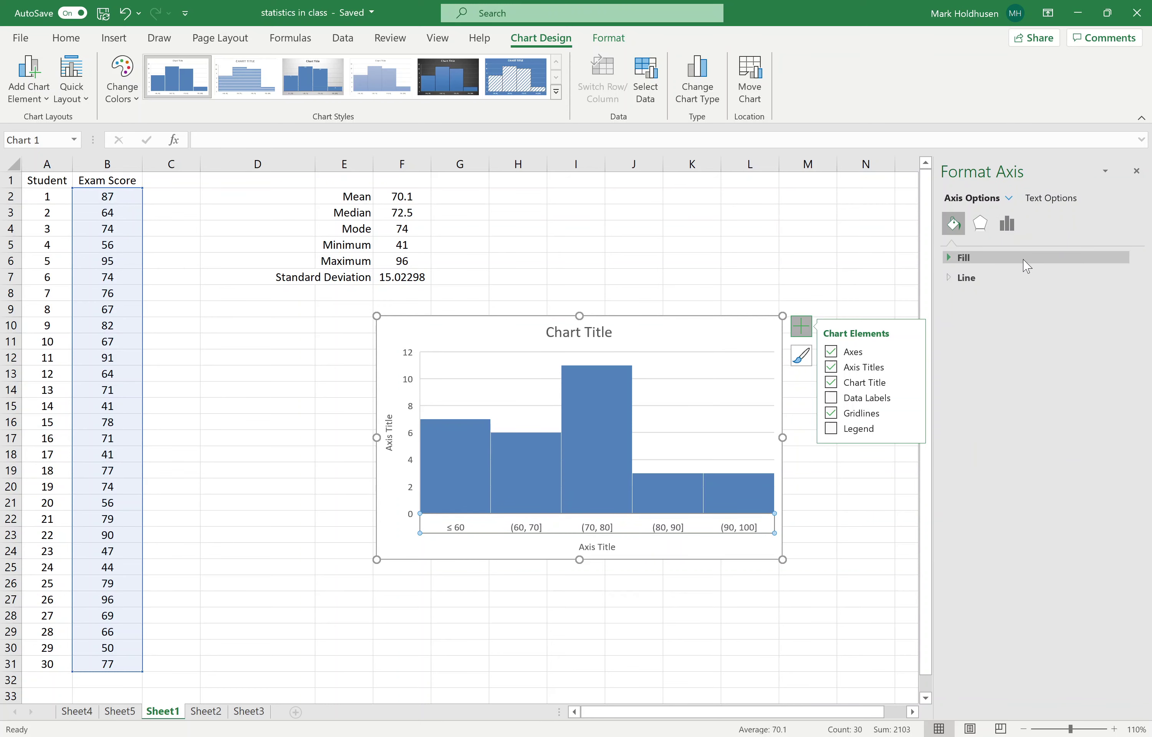
click(979, 226)
click(1005, 234)
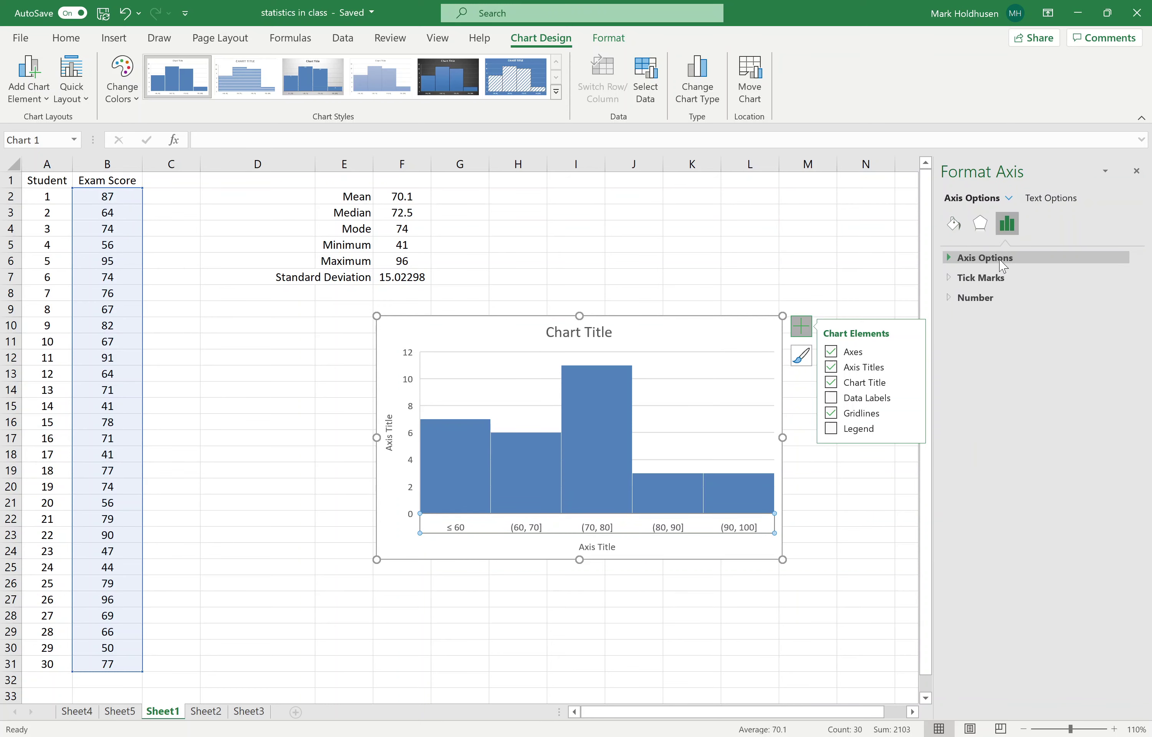
click(954, 259)
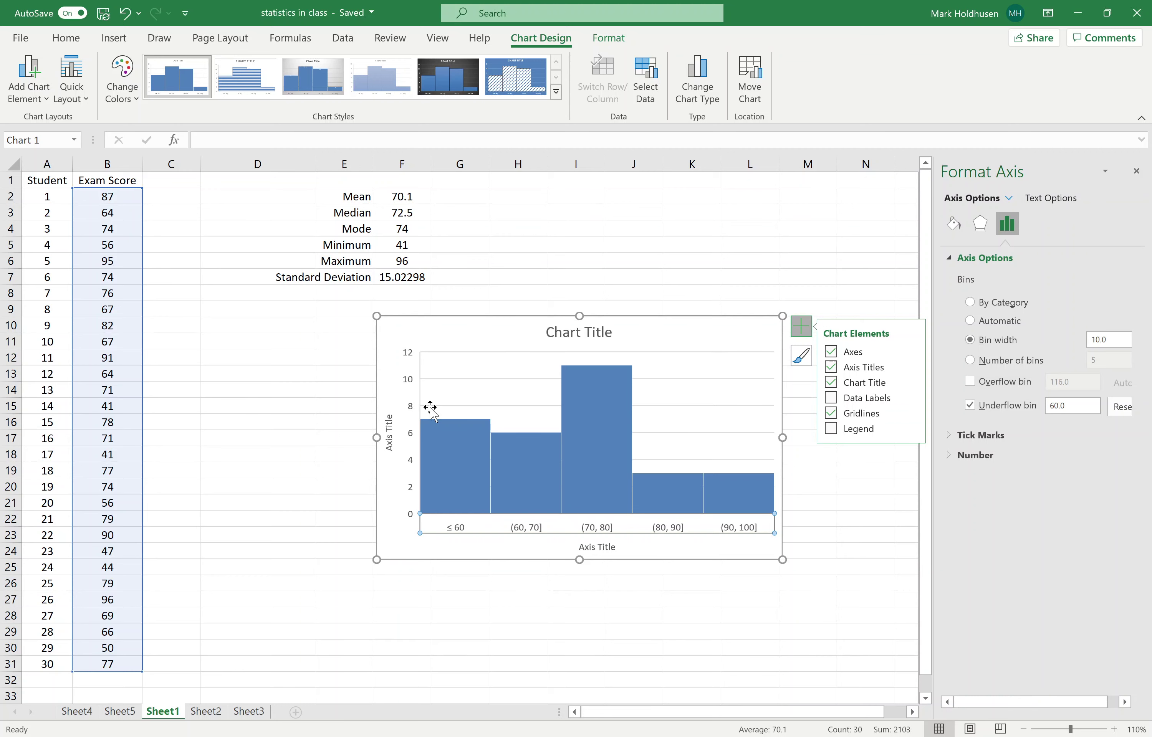
mouse_move(532, 474)
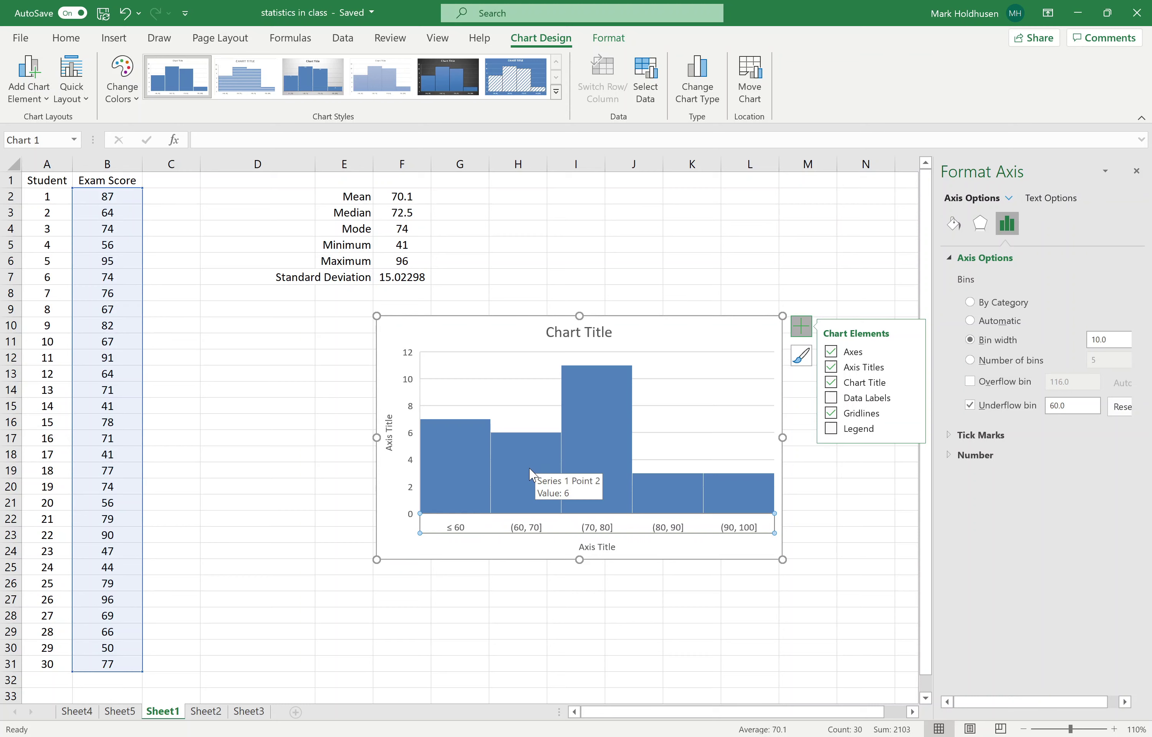
mouse_move(595, 428)
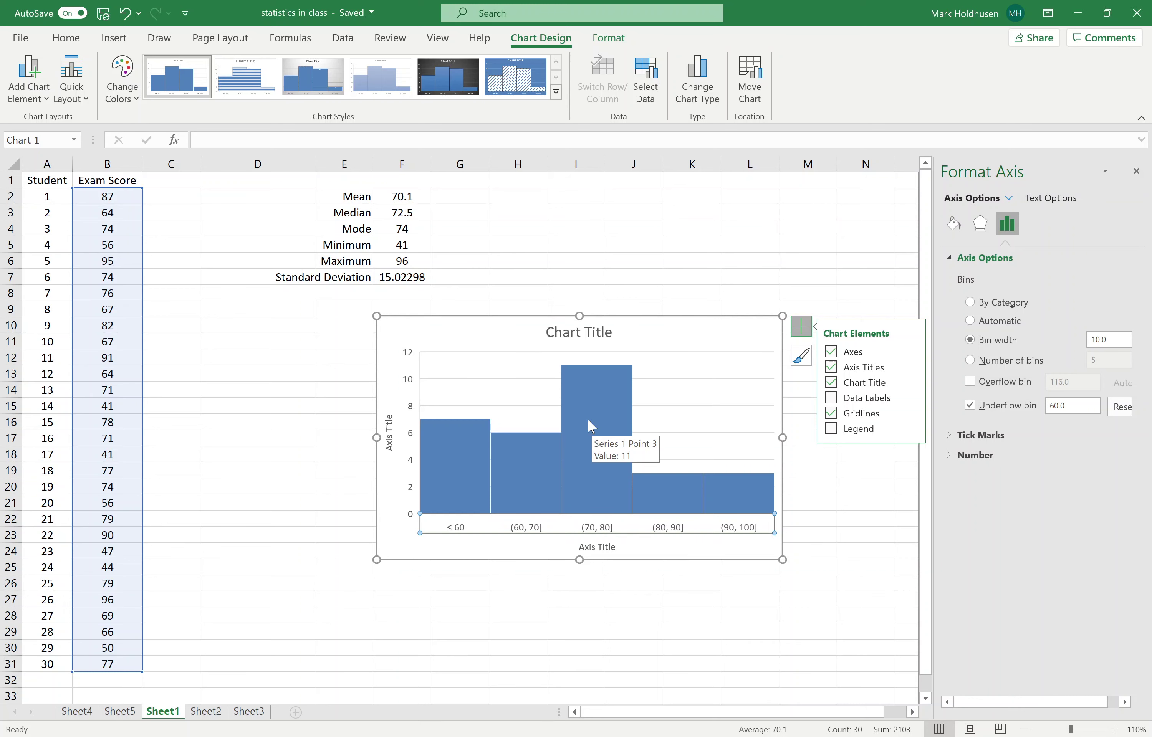
Replace the histogram's chart title with "Grade Distrubution"
click(584, 335)
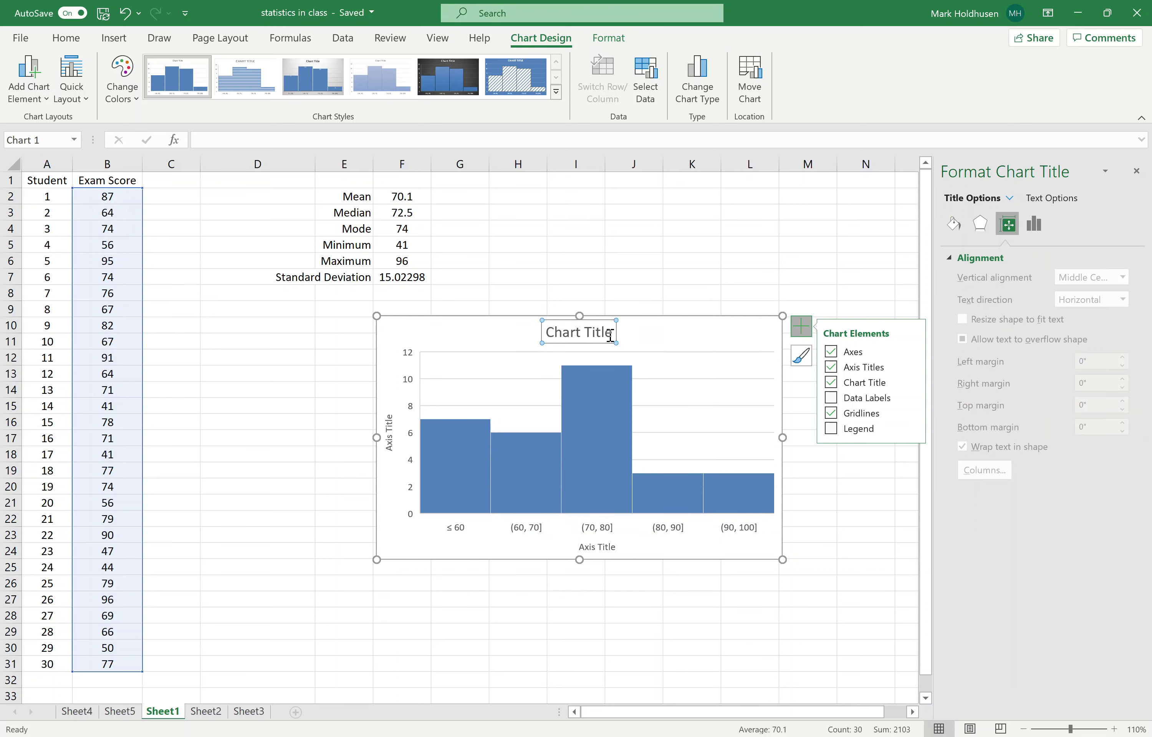
drag(607, 332, 535, 332)
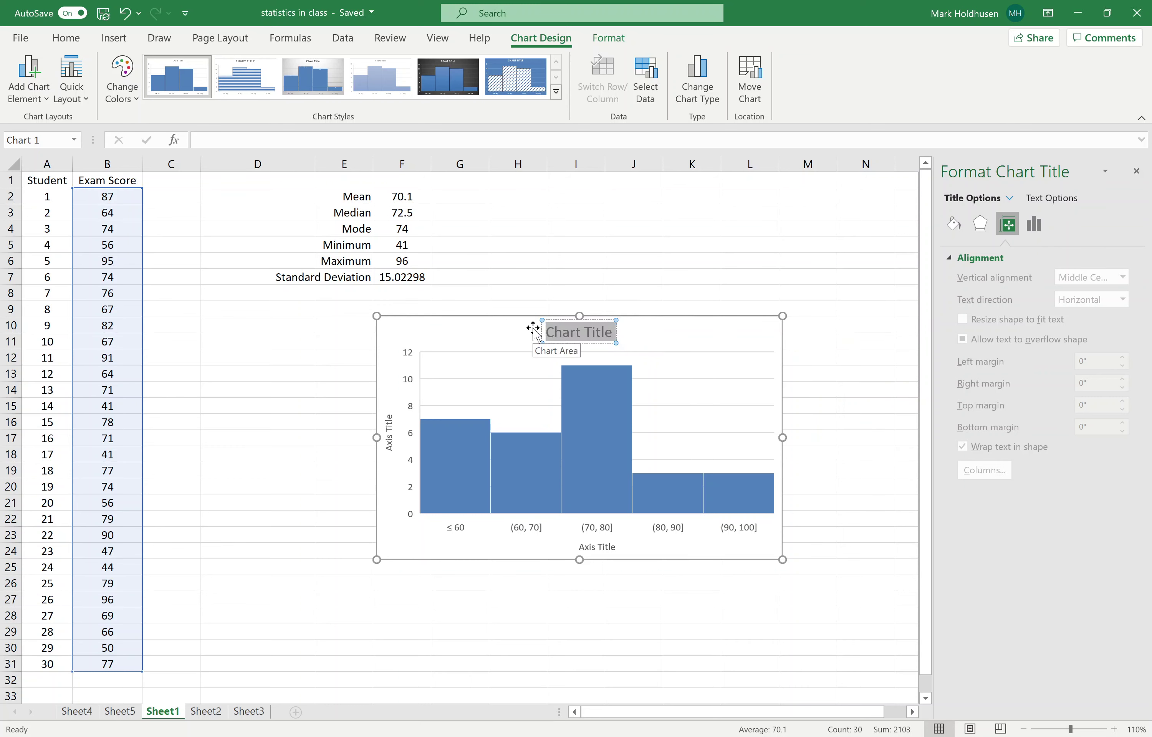
text(Garde)
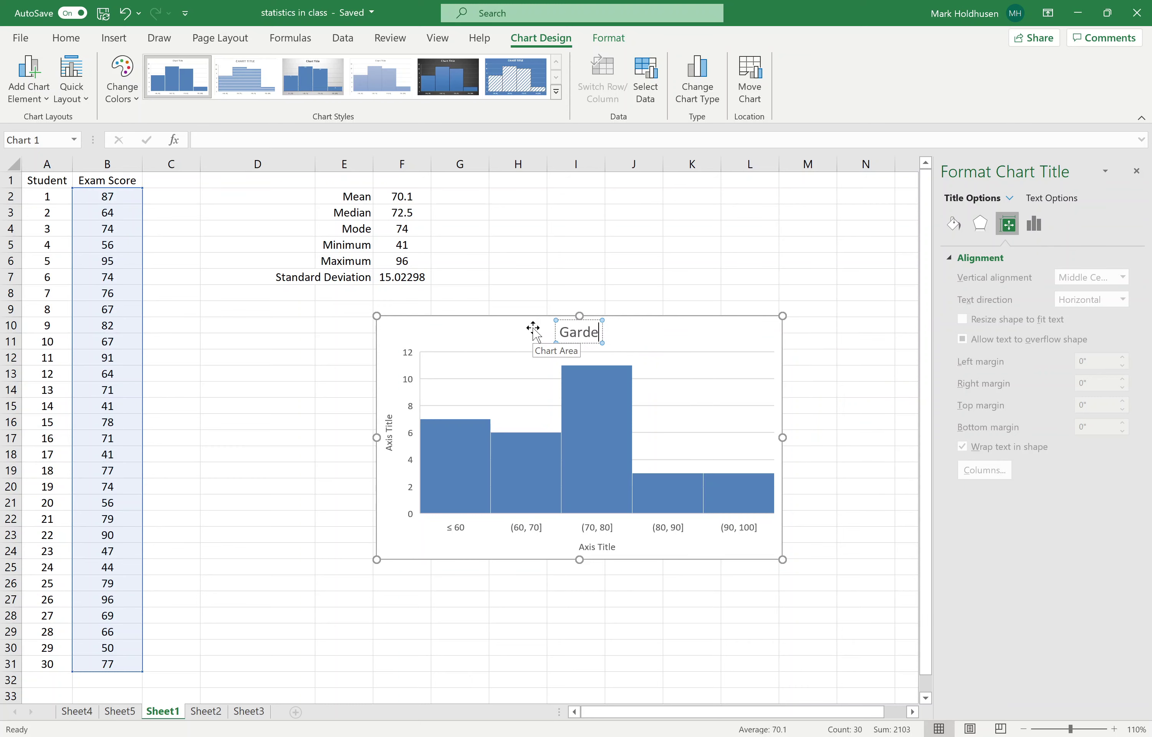
key(BackSpace)
key(BackSpace)
key(BackSpace)
key(BackSpace)
text(rade Dis)
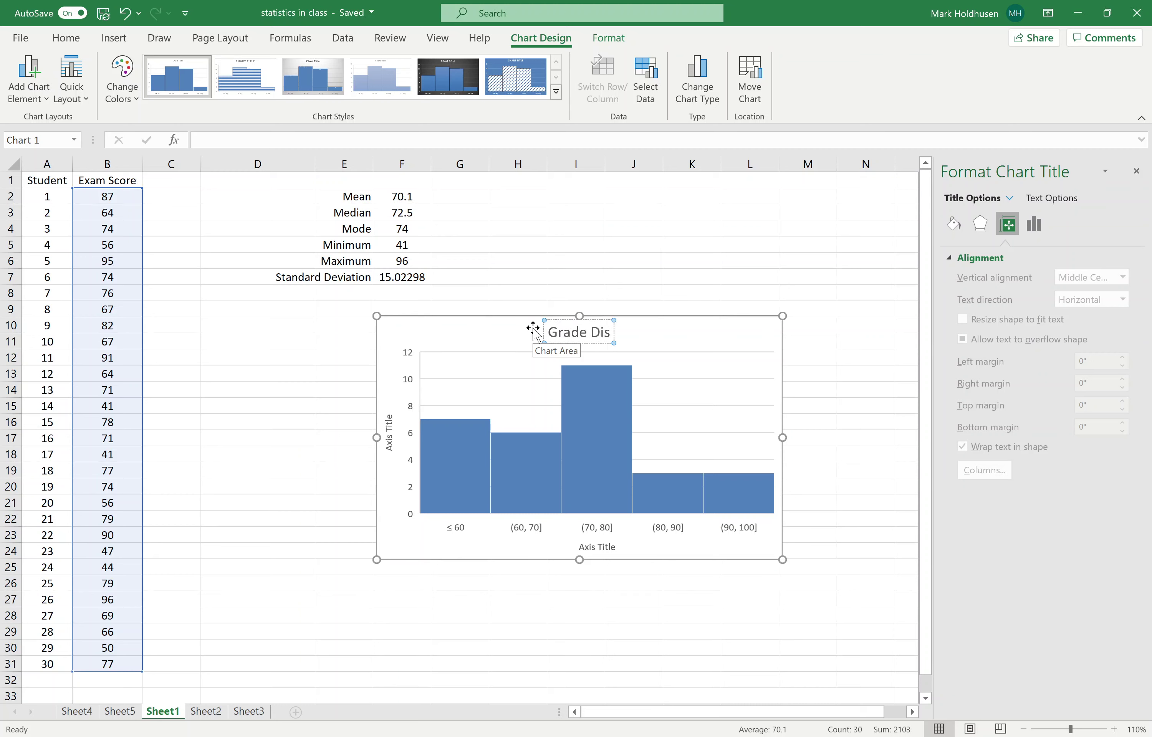
text(trubutui)
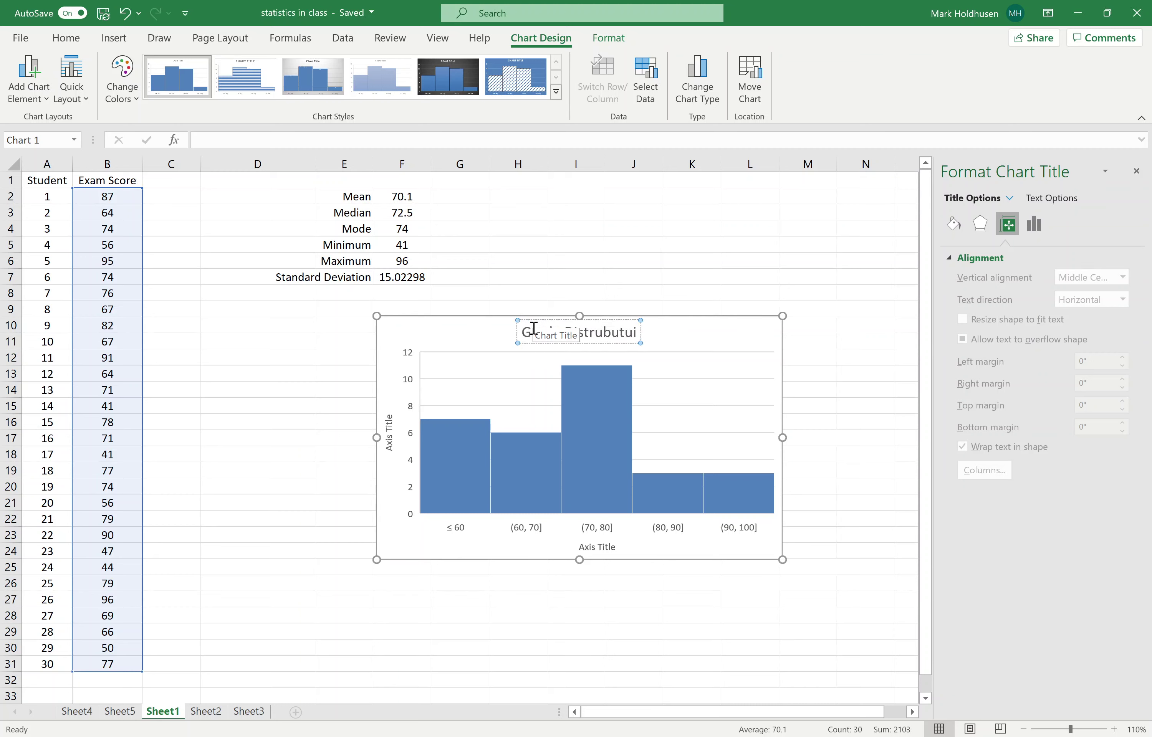
key(BackSpace)
key(BackSpace)
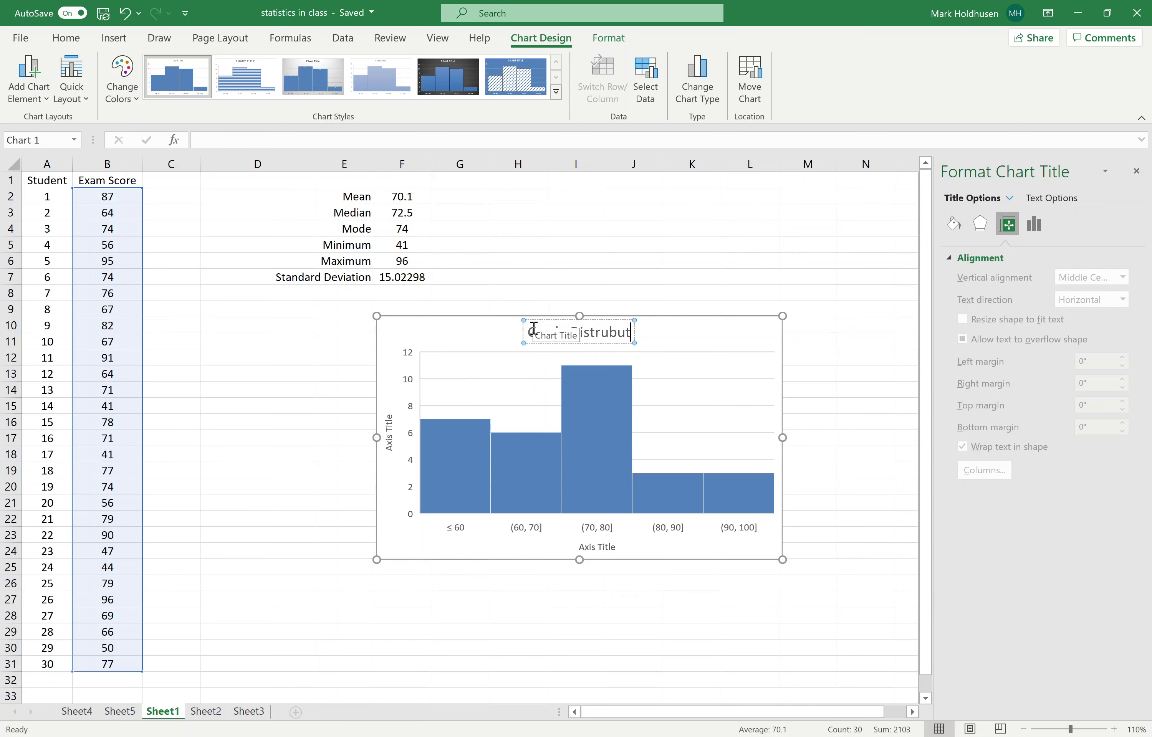
text(ion)
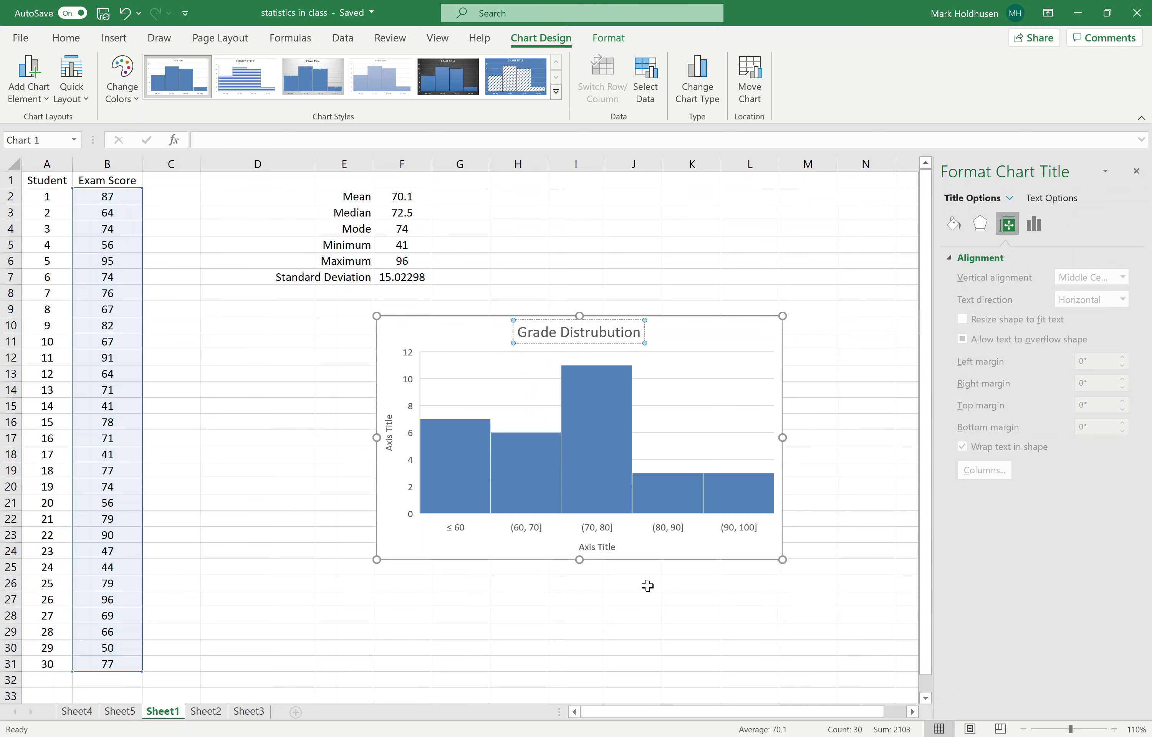
Change the histogram's horizontal axis title to "Exam Score" and deselect the chart
click(586, 547)
drag(579, 547, 632, 547)
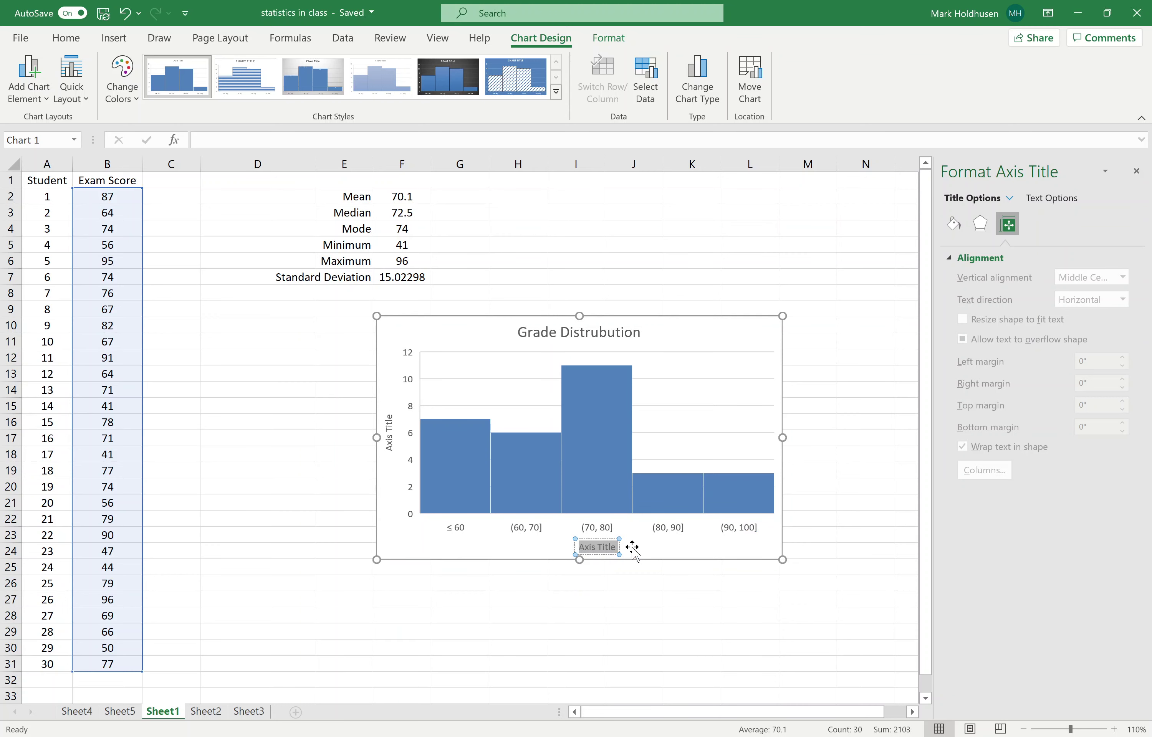
text(Exam)
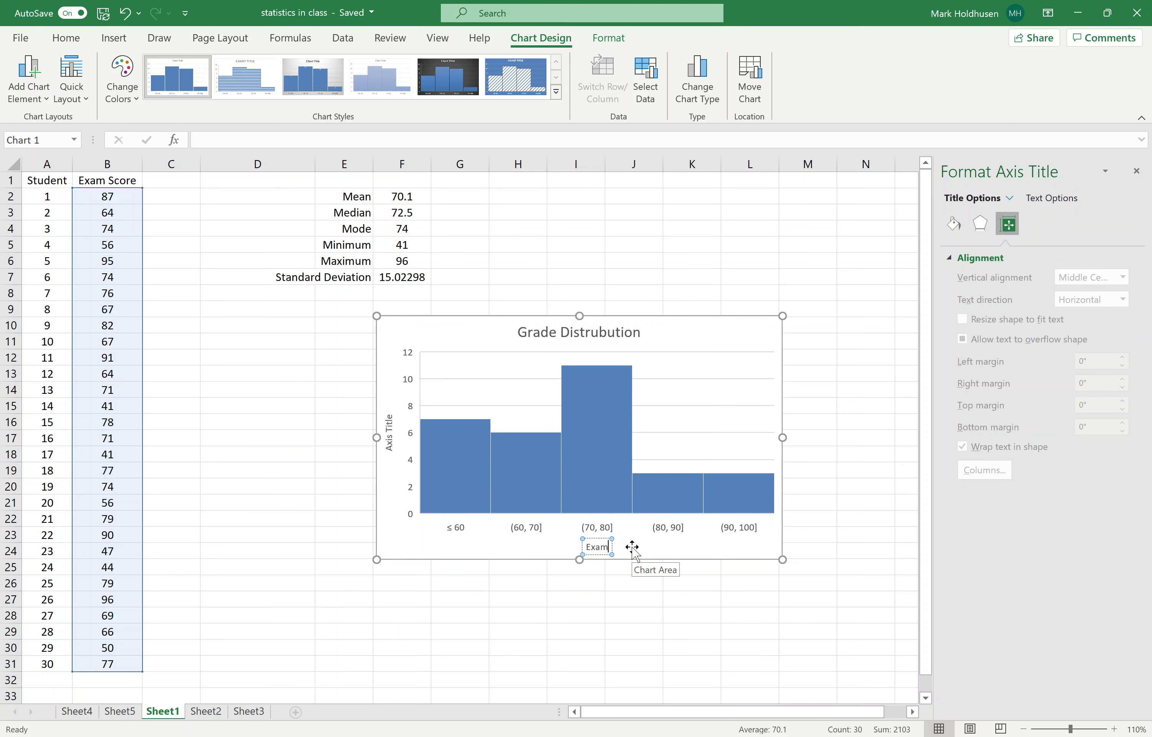
text( Score)
click(665, 651)
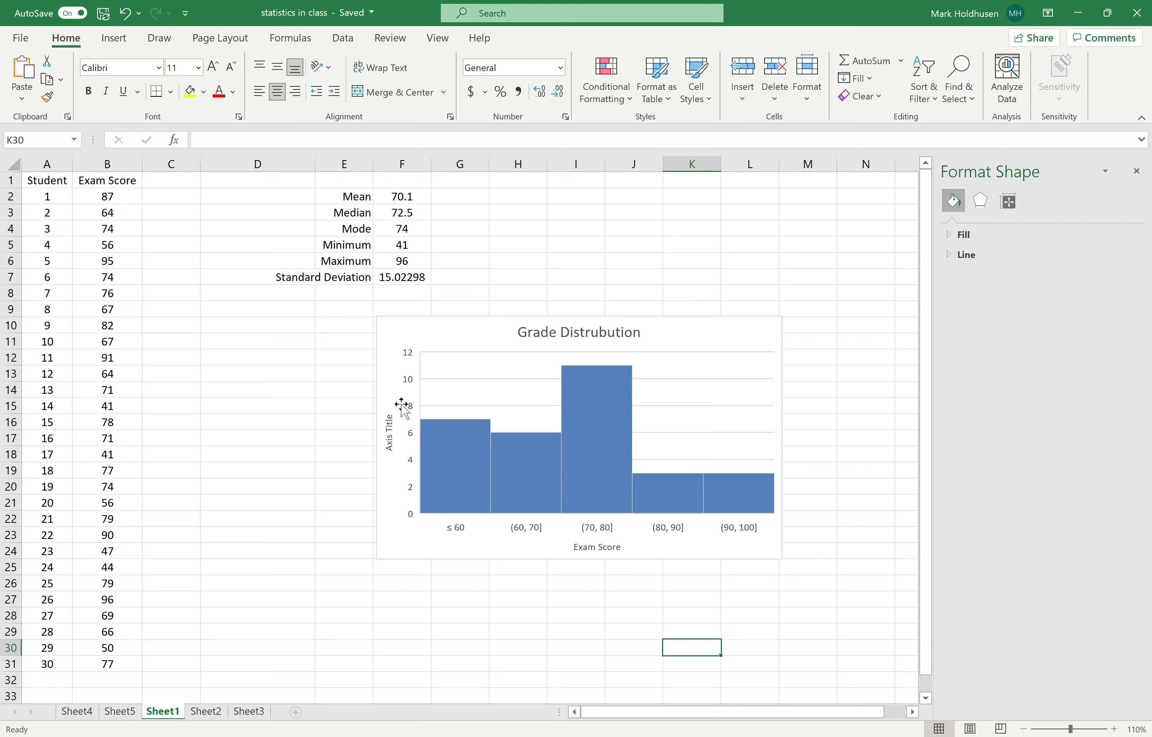
Select the exam scores in B2:B31 and review the available statistical chart types without inserting one
drag(114, 196, 136, 663)
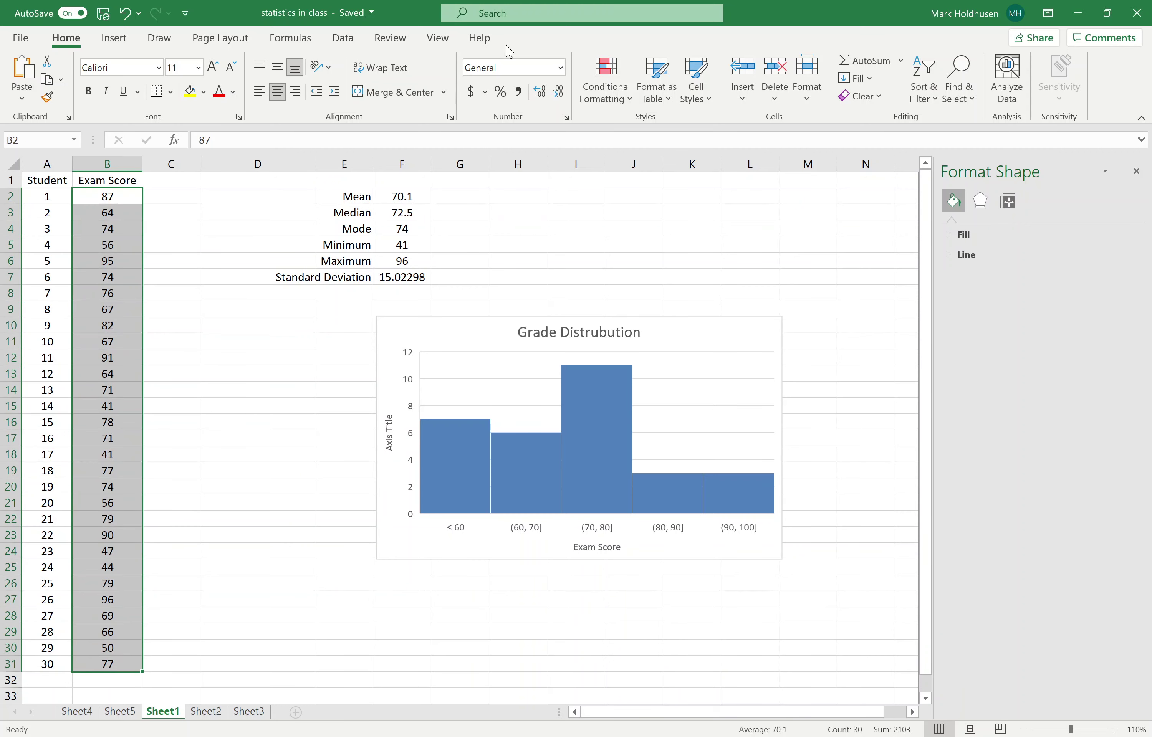
click(113, 37)
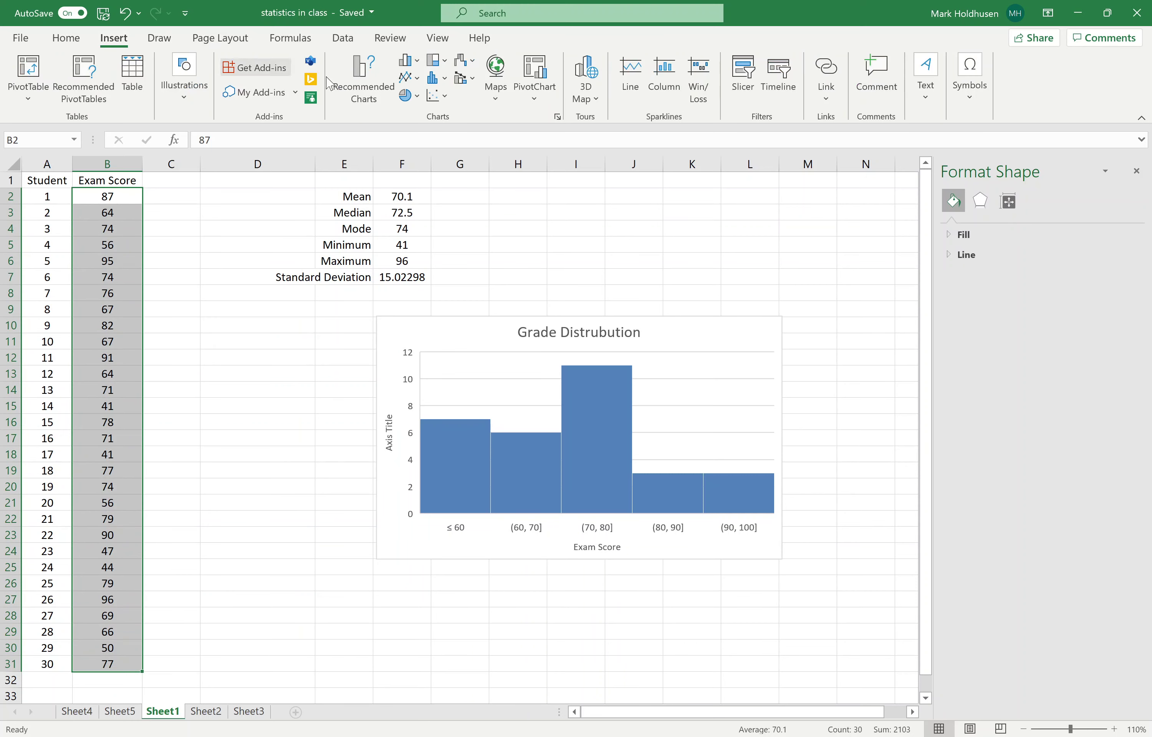
click(436, 77)
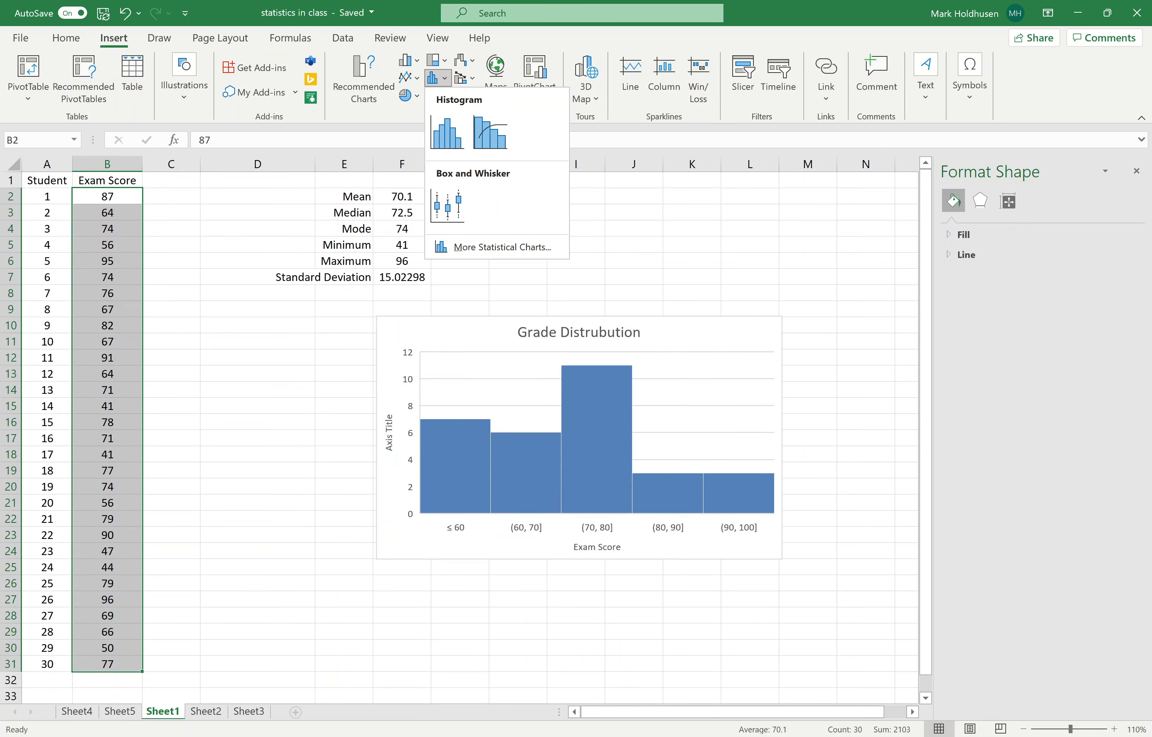
click(817, 484)
Show the bin settings of the histogram's horizontal axis for review
click(591, 439)
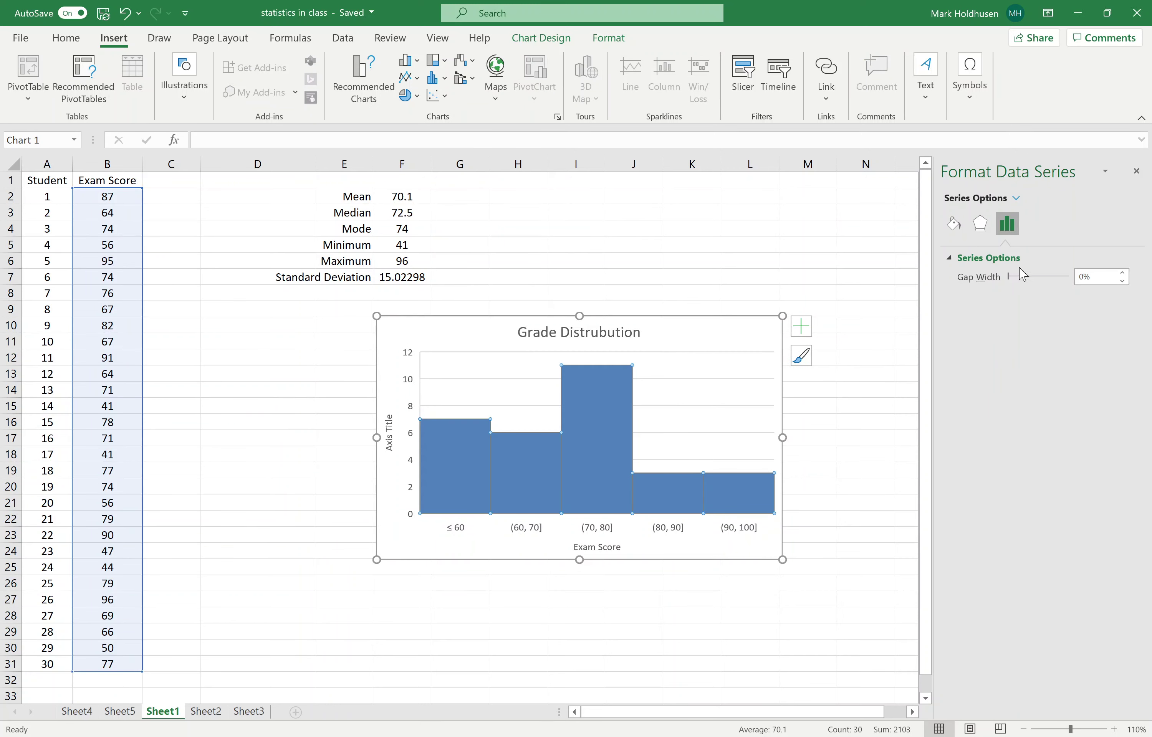
click(1016, 200)
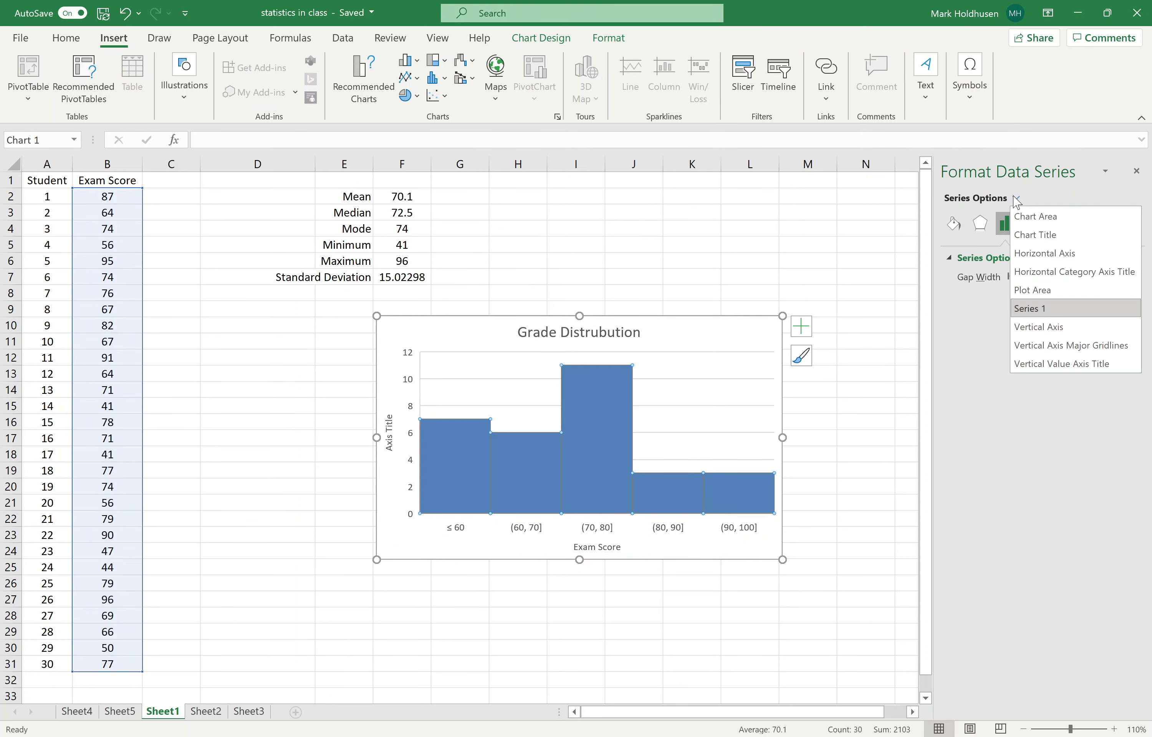
click(1029, 255)
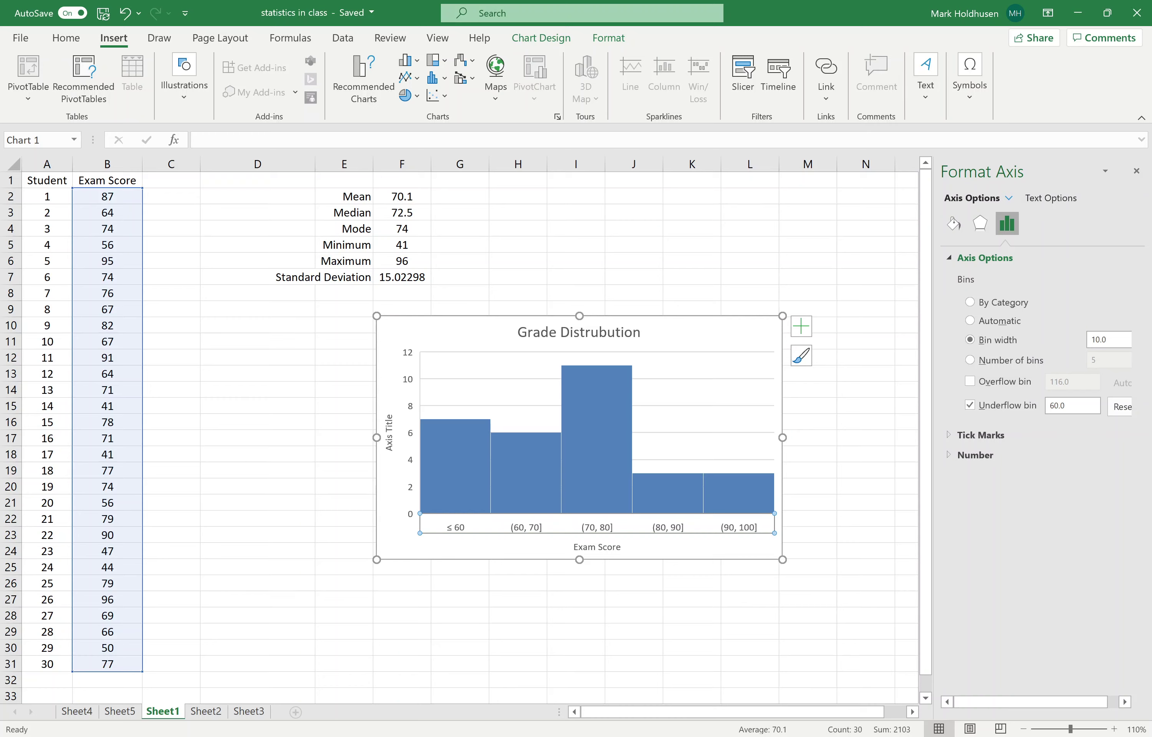
key(alt+Tab)
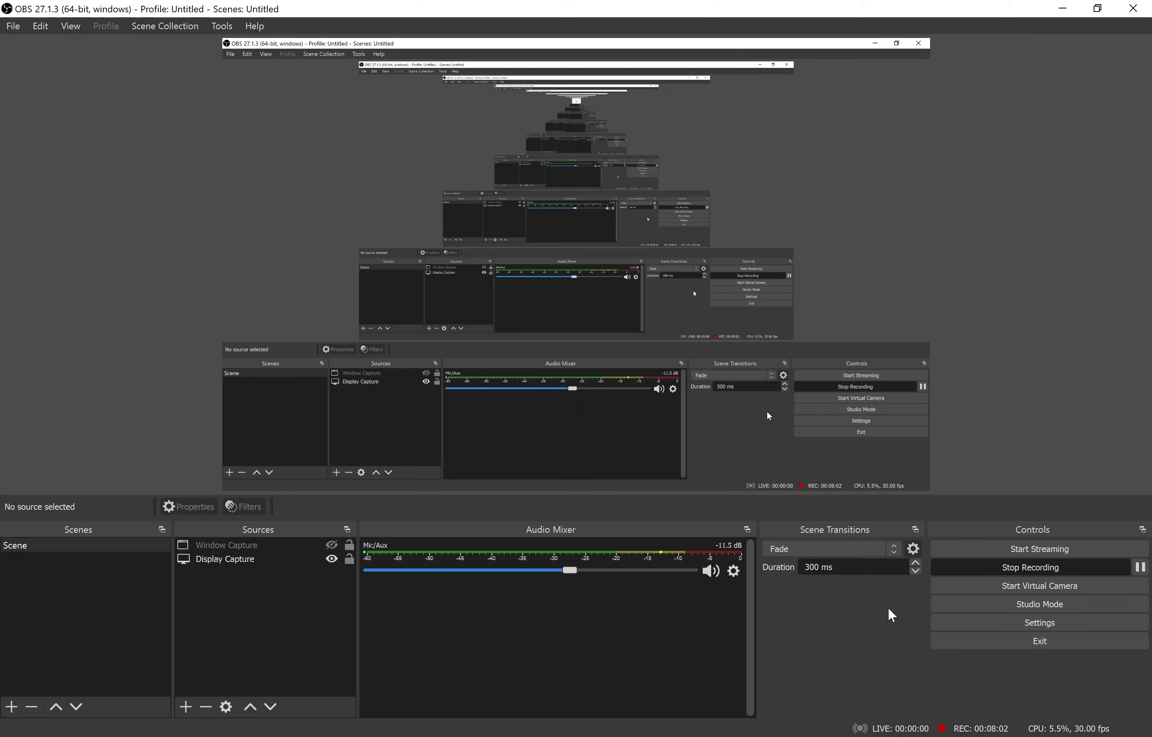